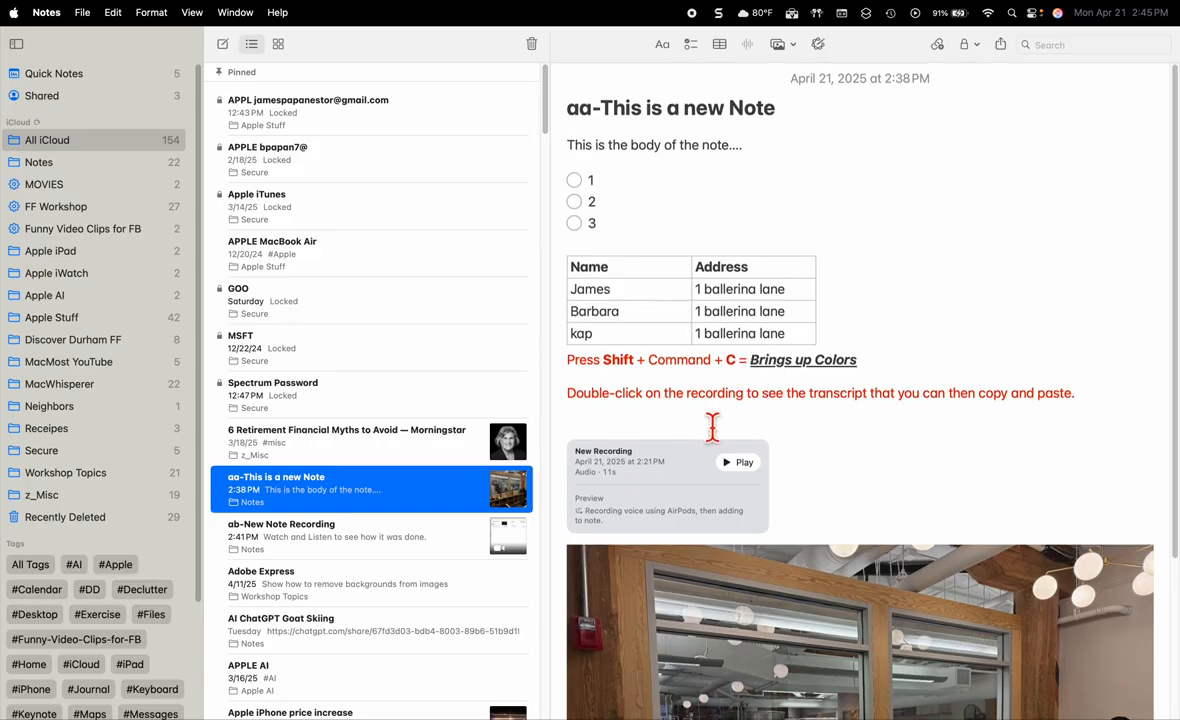
- Look through the note "aa-This is a new Note" from its checklist and table down to the recording and photo
scroll(712, 440, "down", 3)
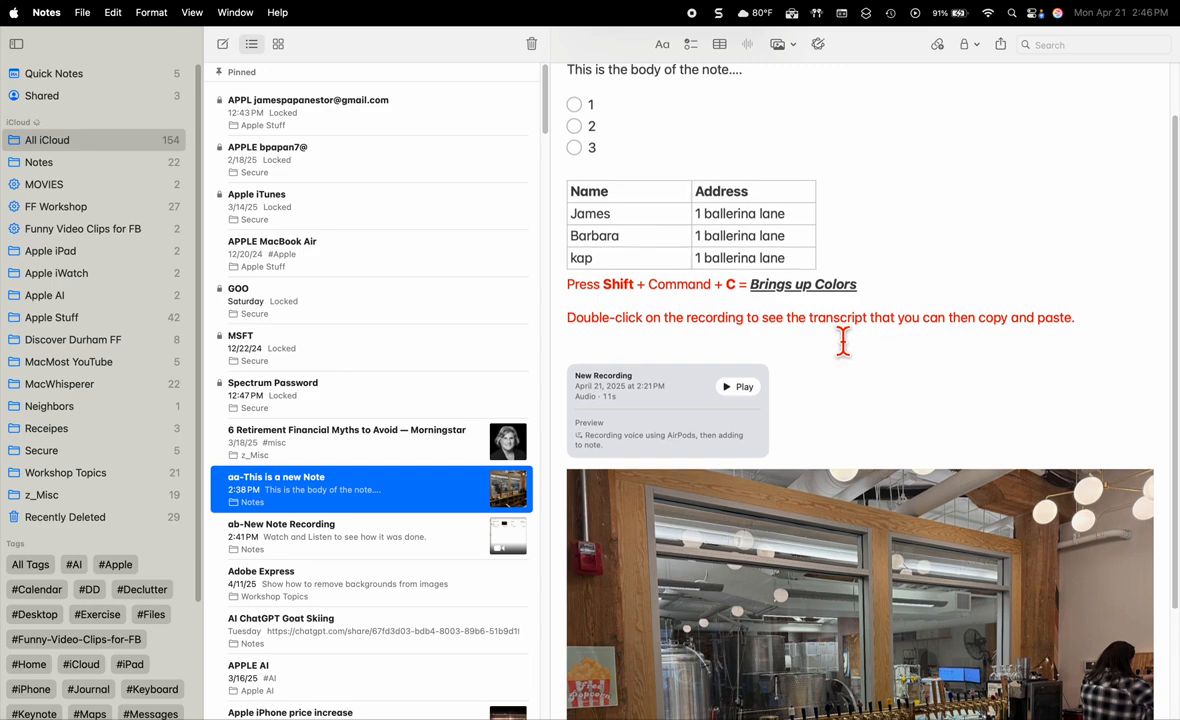
scroll(843, 341, "down", 7)
scroll(843, 341, "up", 8)
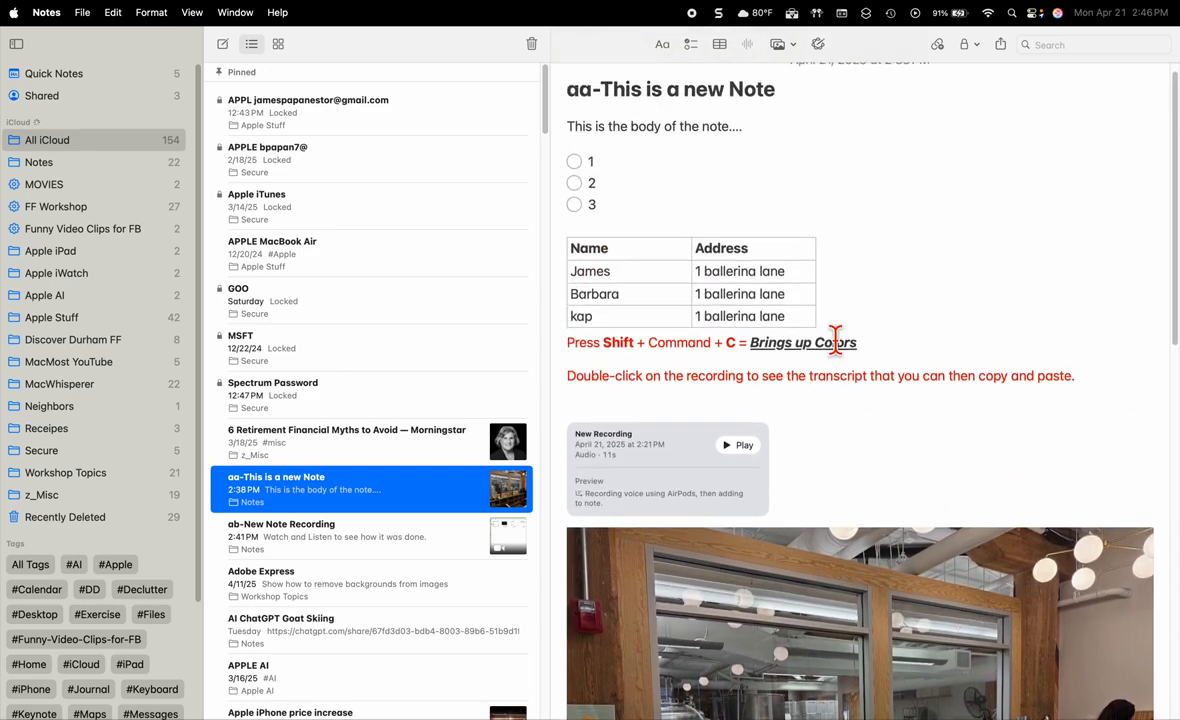
scroll(792, 322, "down", 1)
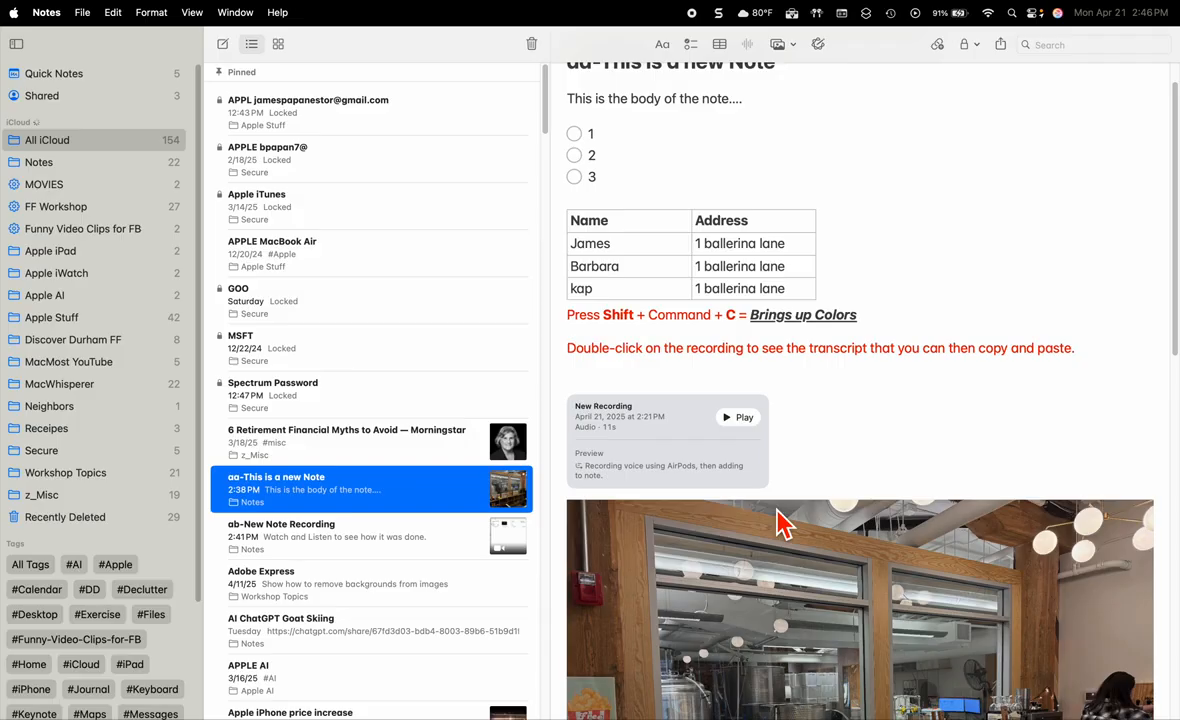
scroll(815, 446, "down", 4)
scroll(815, 446, "down", 3)
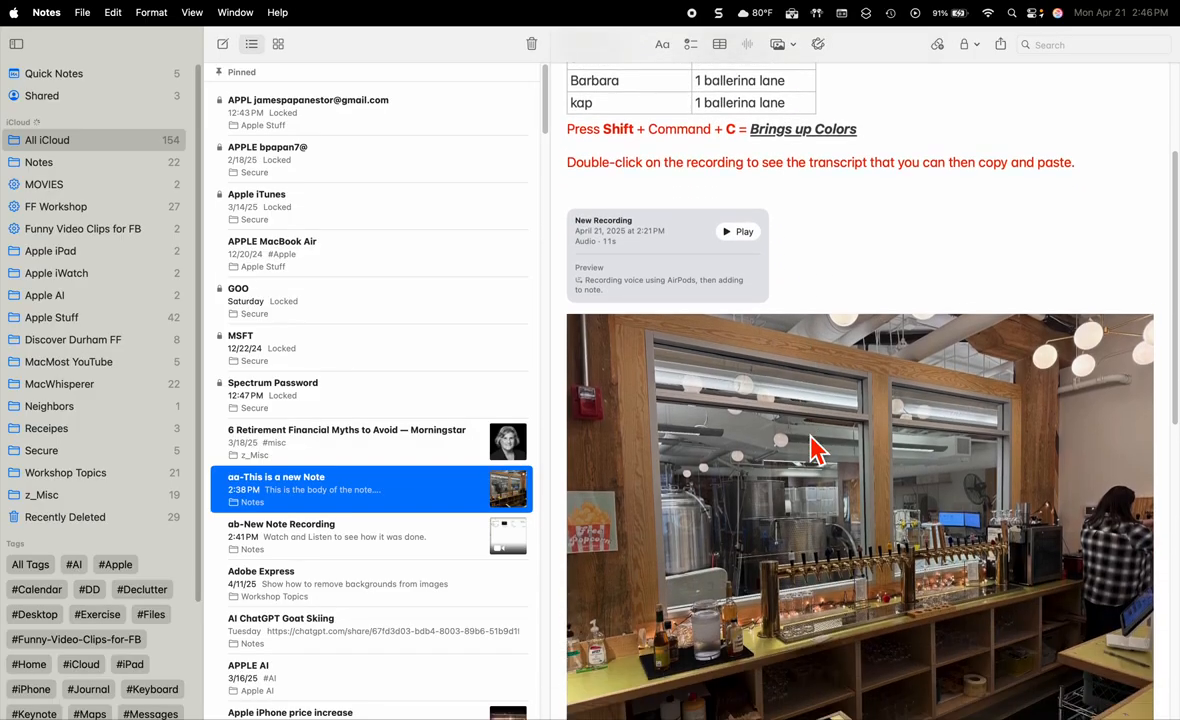
- View the note "ab-New Note Recording" alternately with "aa-This is a new Note", ending at the start of the latter
left_click(335, 556)
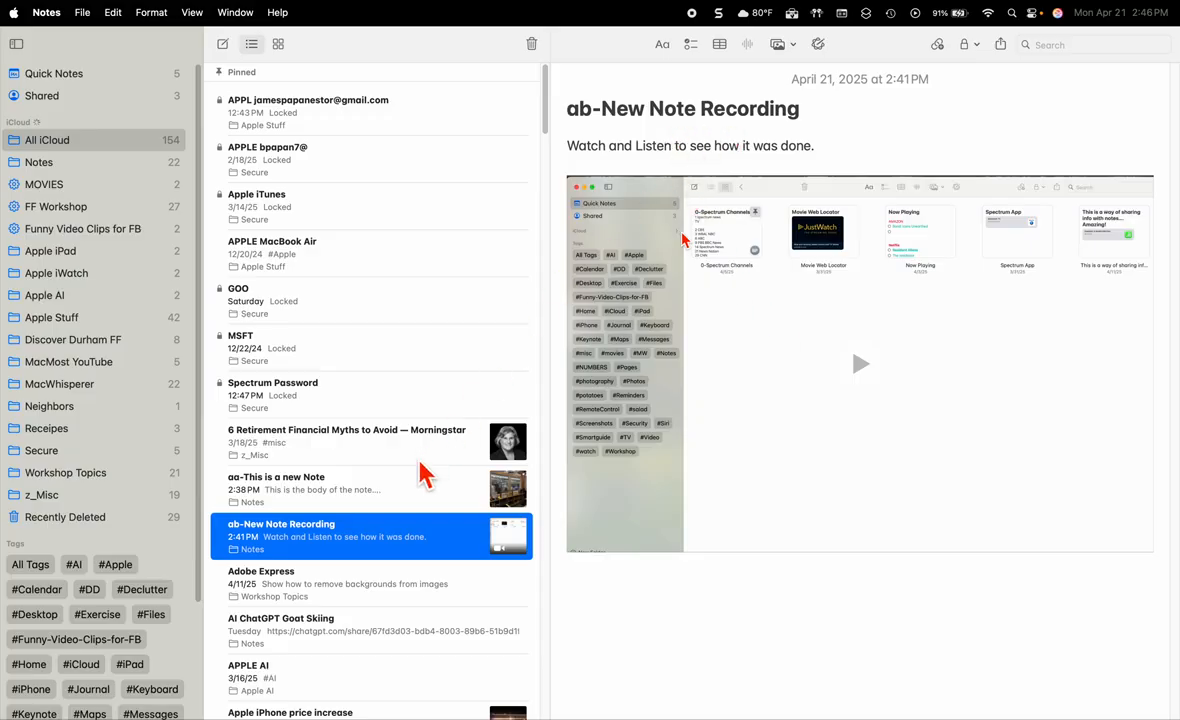
left_click(417, 500)
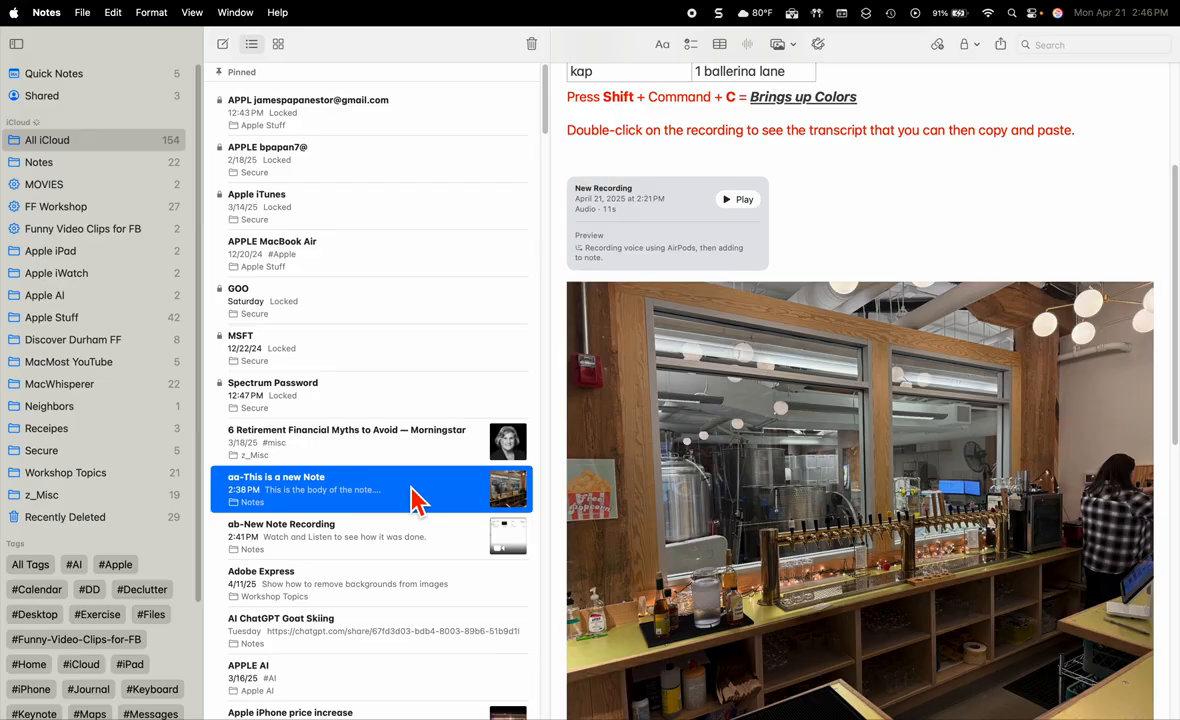
left_click(445, 545)
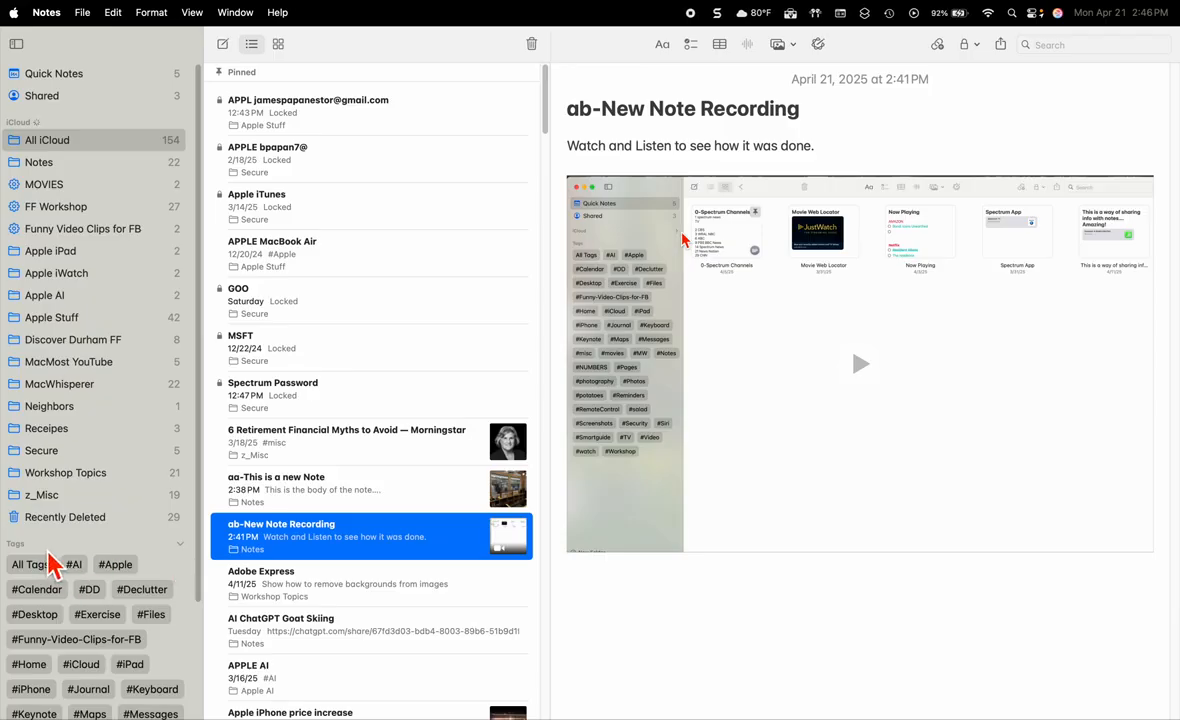
left_click(333, 505)
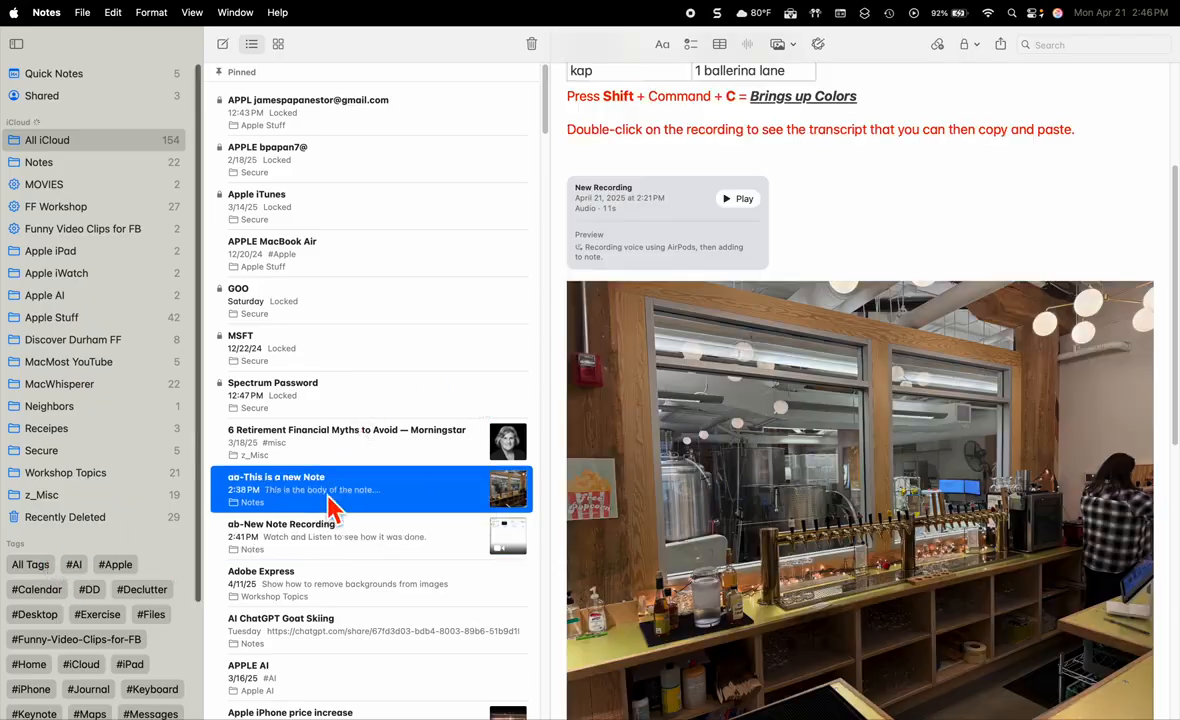
scroll(817, 190, "up", 5)
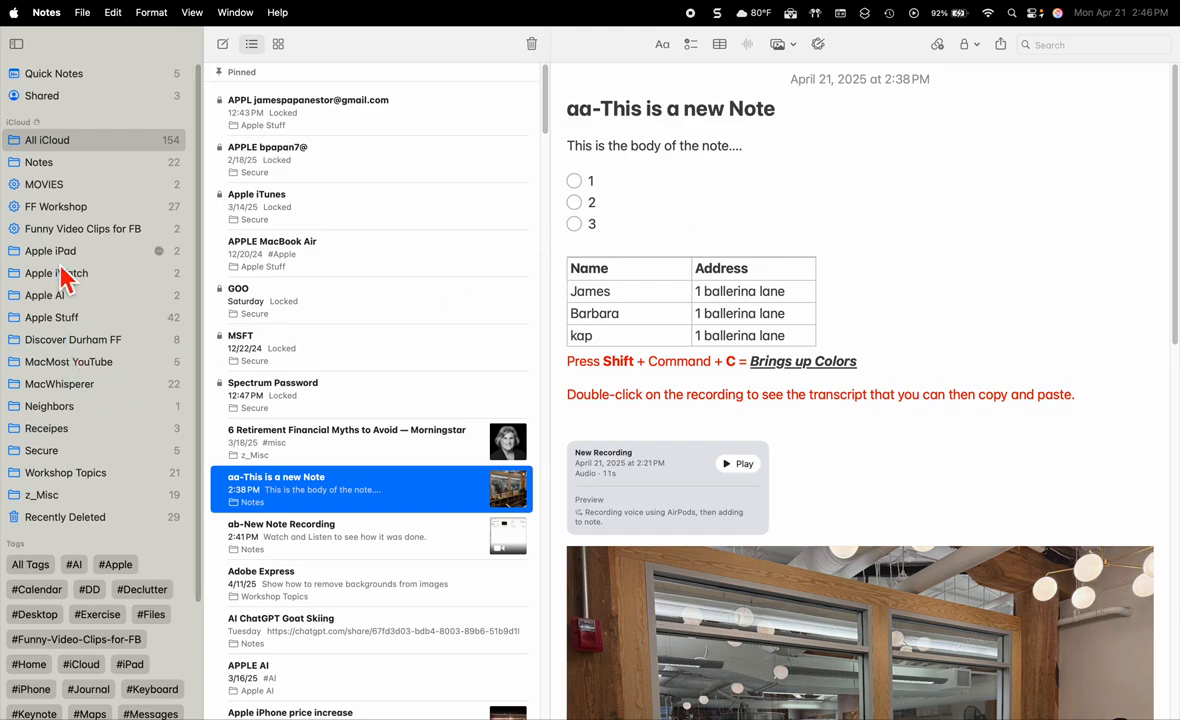
- Open the Notes folder under iCloud and look through its list of notes
left_click(48, 166)
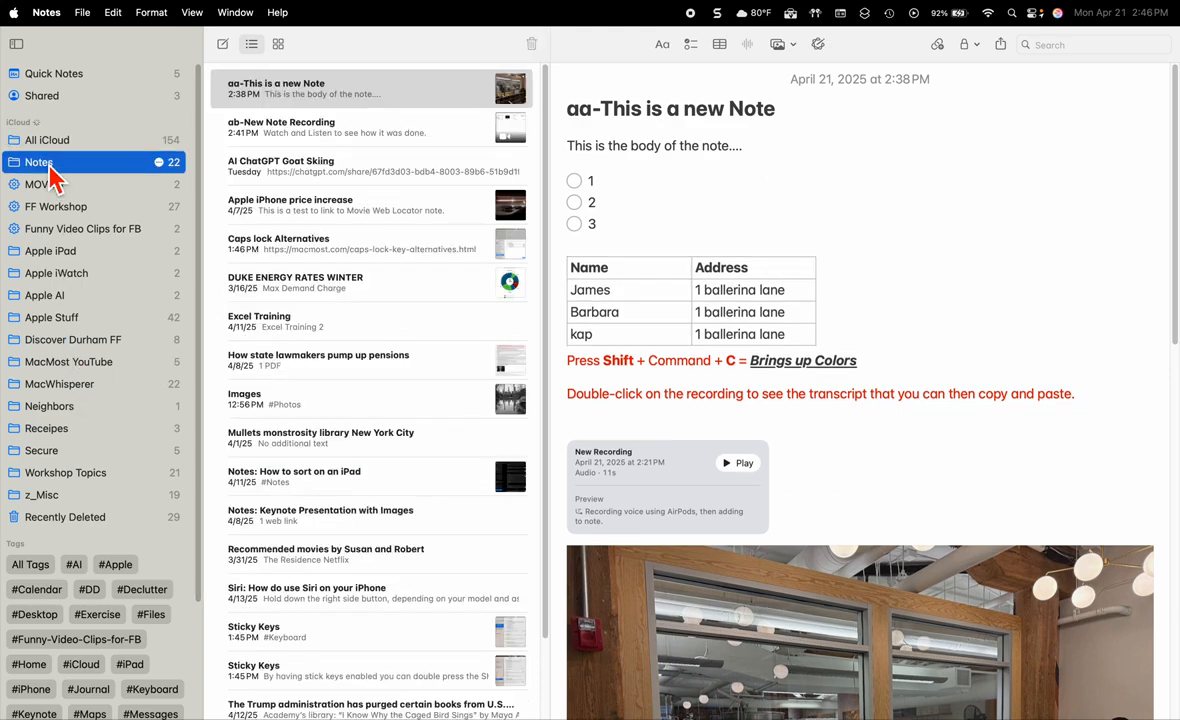
scroll(300, 124, "down", 4)
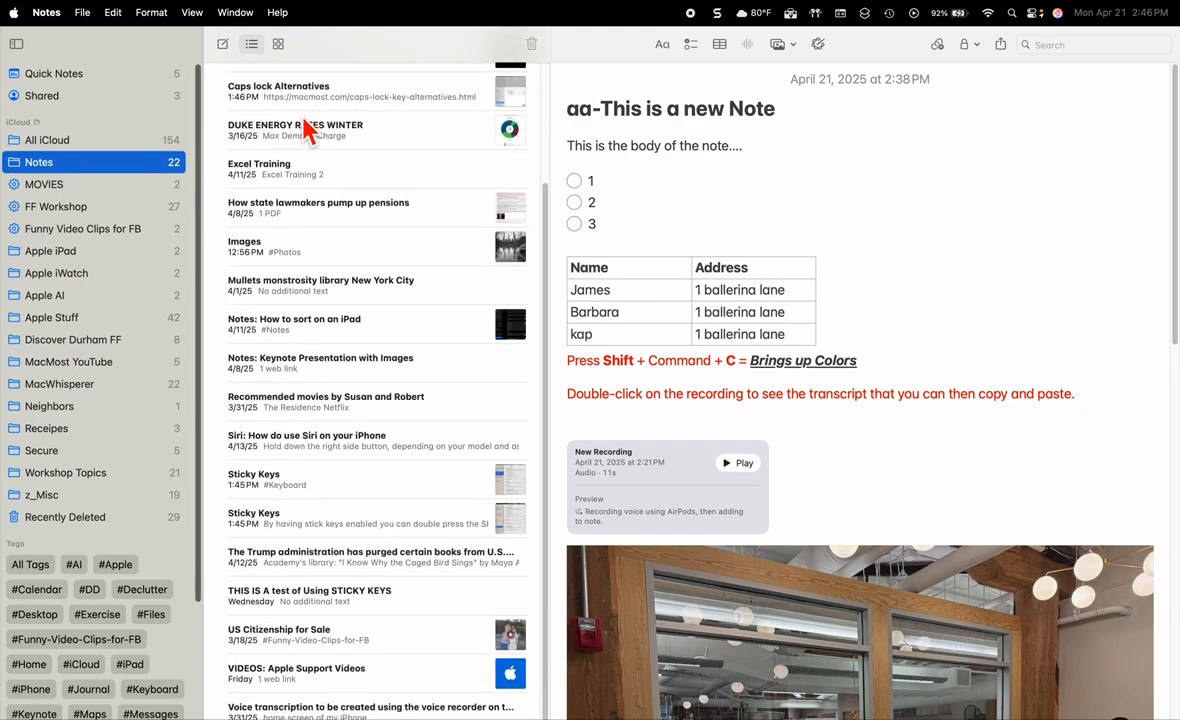
scroll(305, 130, "up", 3)
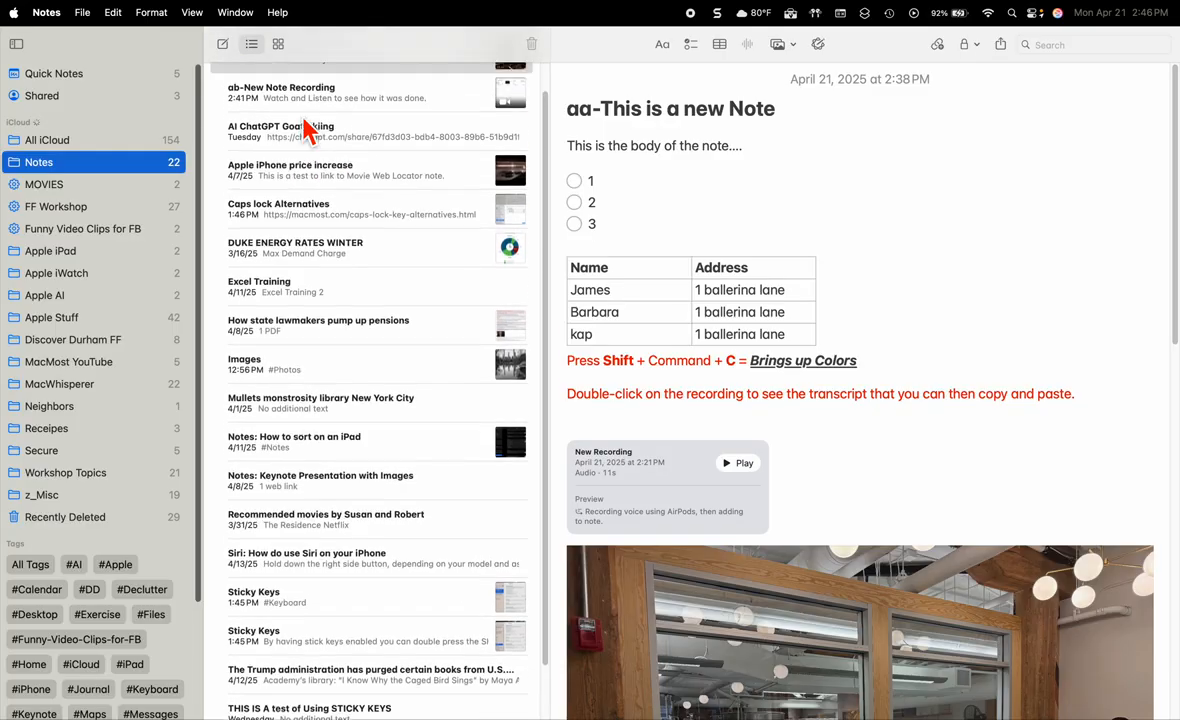
scroll(305, 130, "up", 1)
- View the folder's first four notes in turn, from "aa-This is a new Note" to "Apple iPhone price increase"
left_click(300, 85)
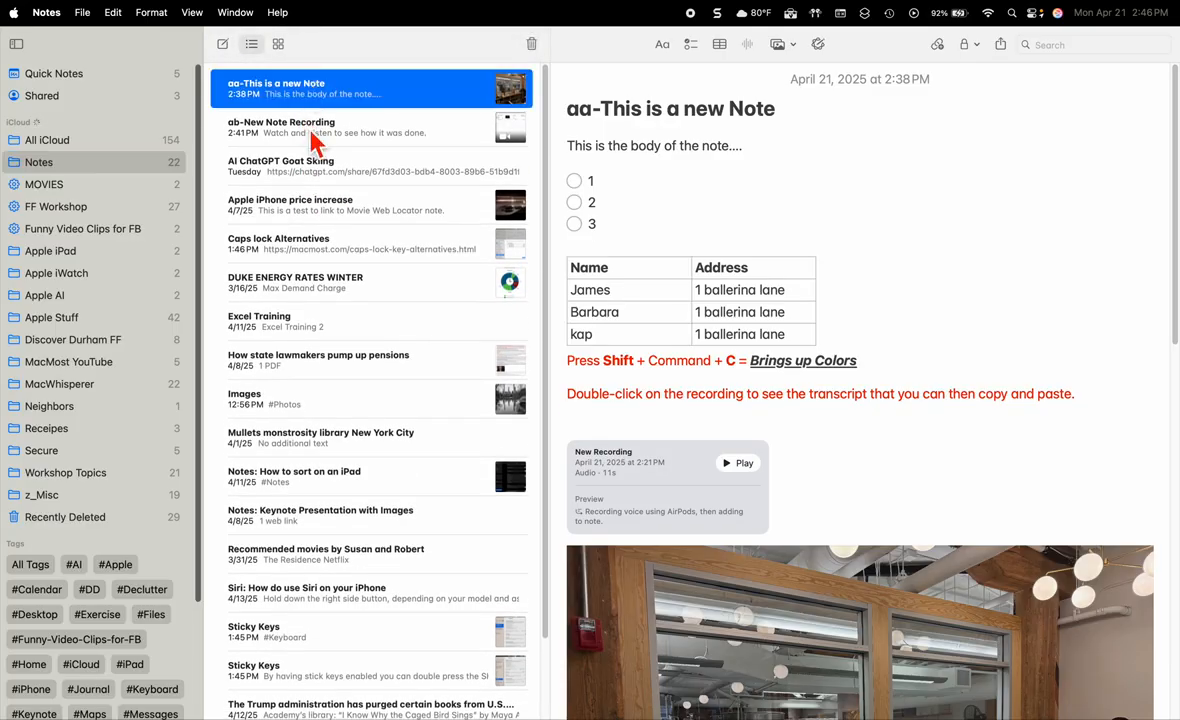
left_click(308, 133)
left_click(292, 170)
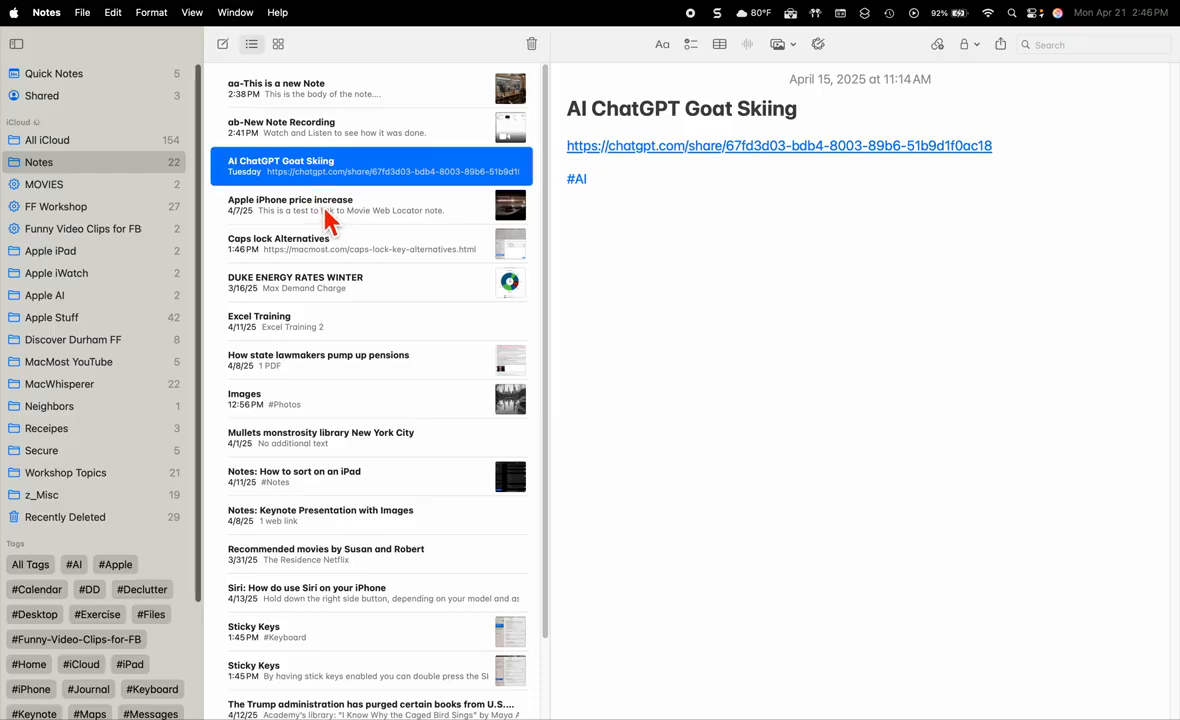
left_click(328, 218)
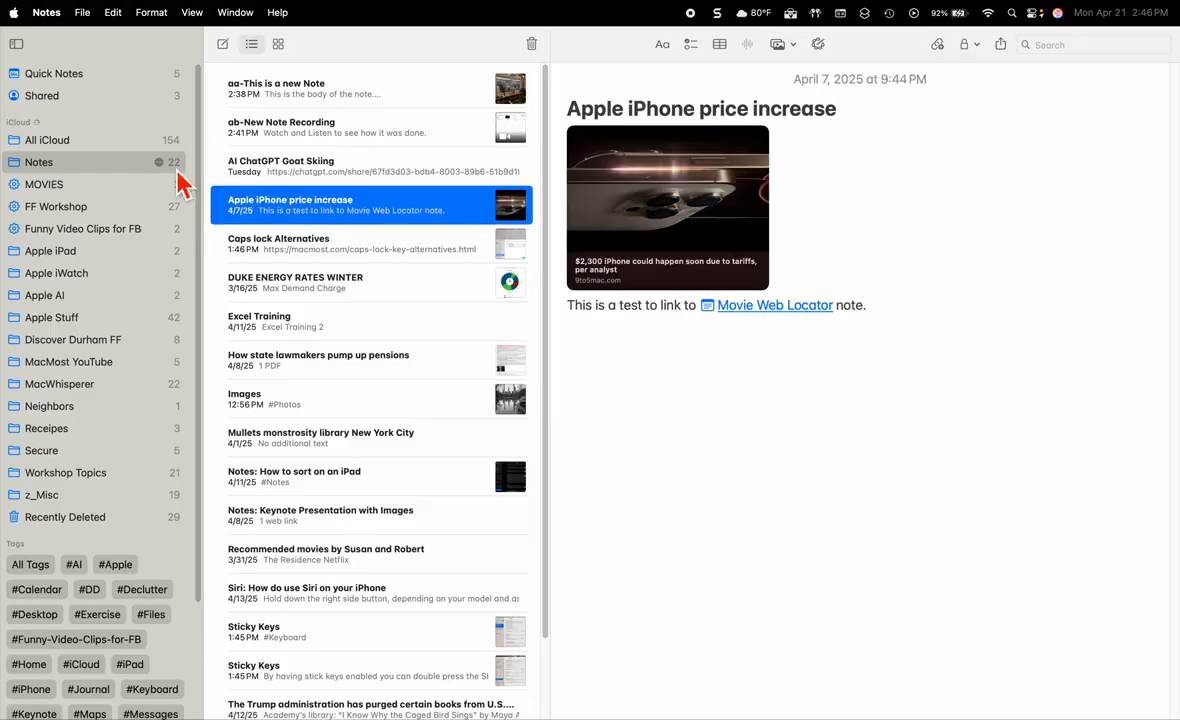
- View the notes "Caps lock Alternatives", "DUKE ENERGY RATES WINTER", "Excel Training" and "How state lawmakers pump up pensions" in turn
scroll(305, 233, "down", 1)
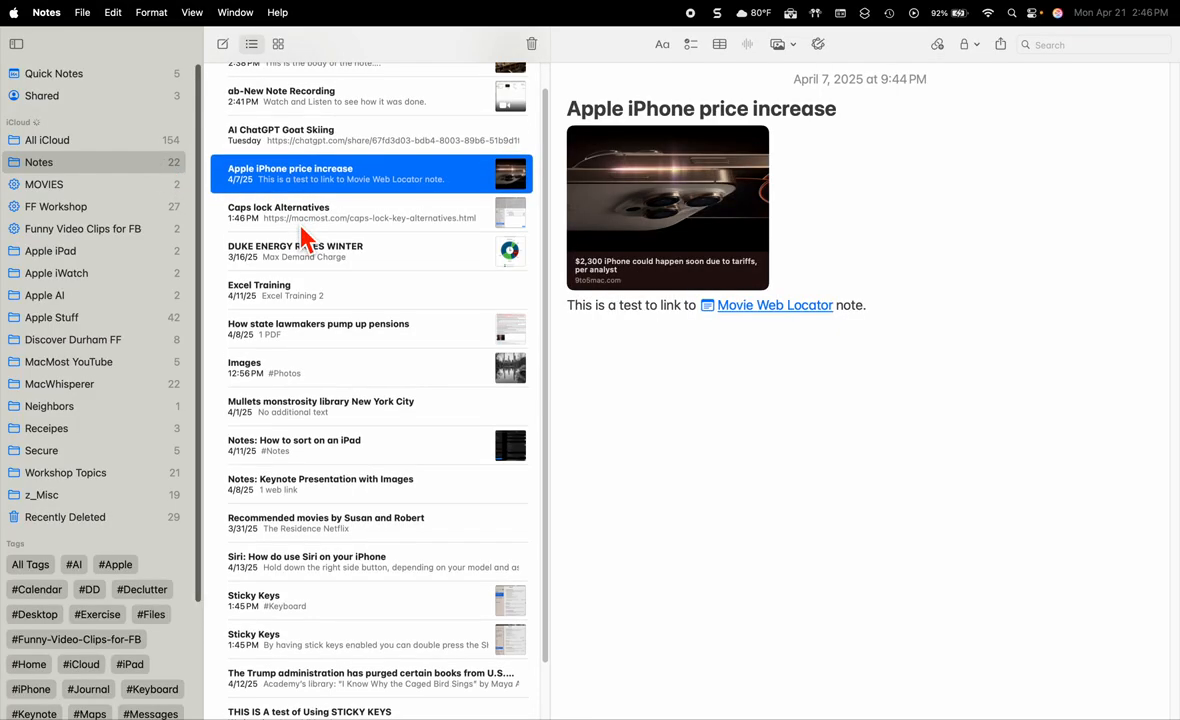
left_click(410, 228)
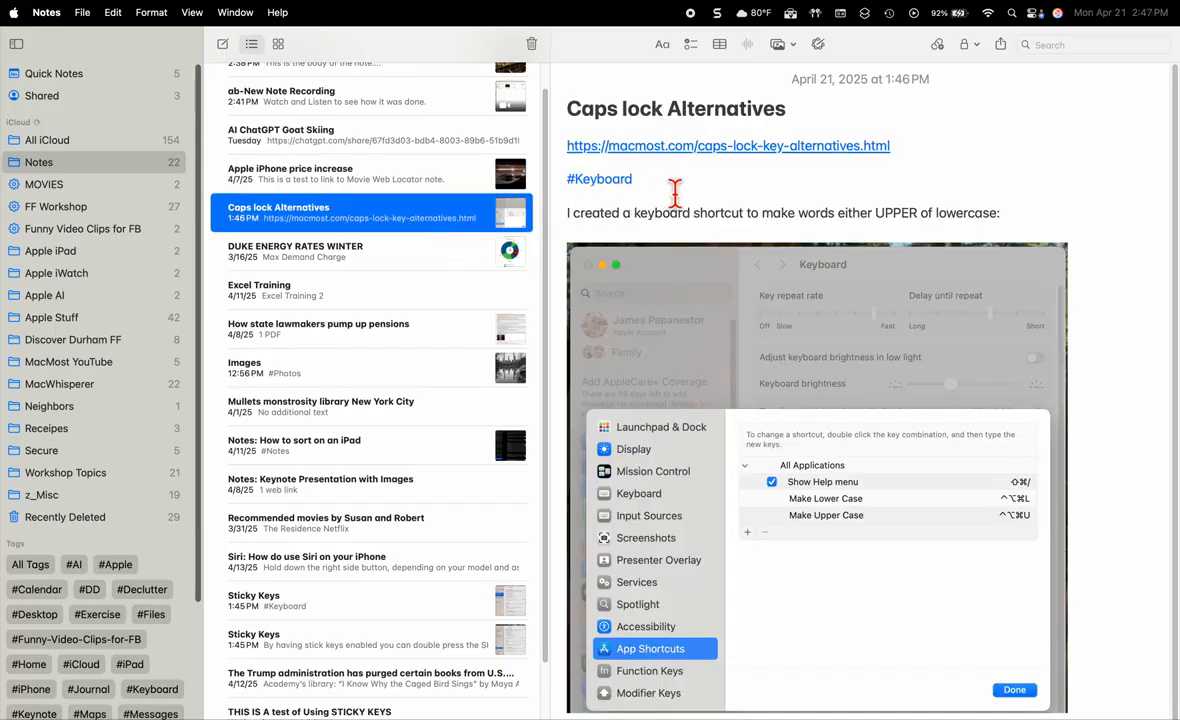
left_click(348, 258)
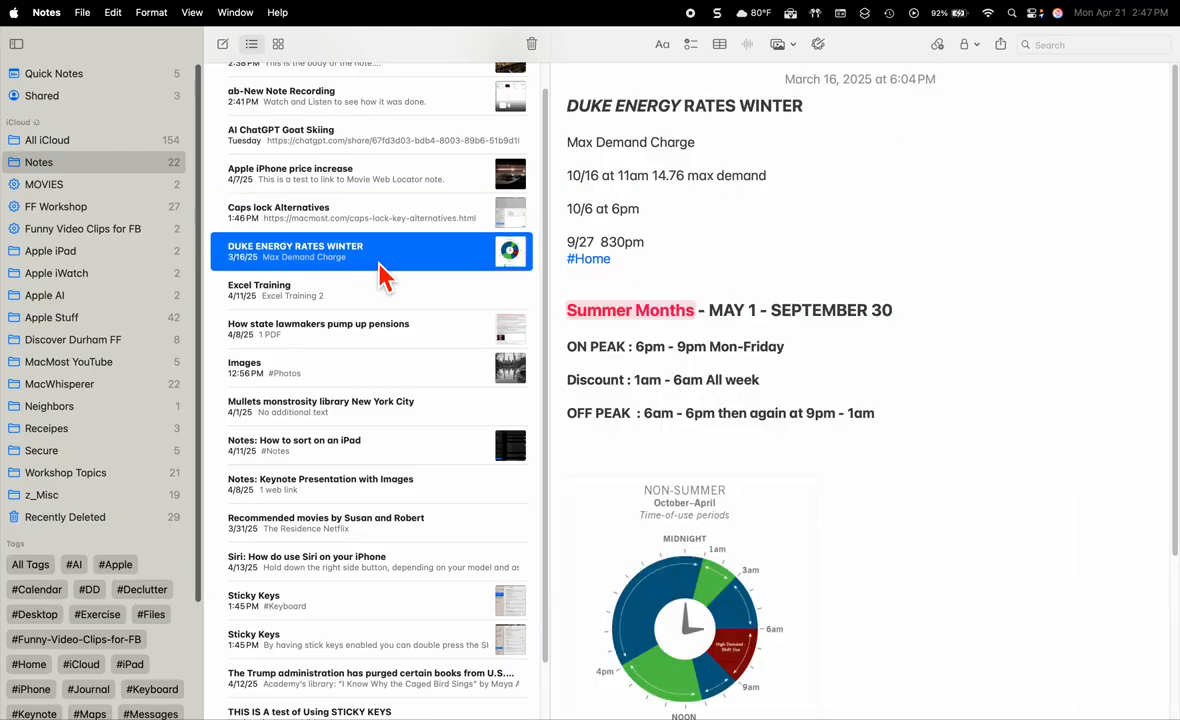
scroll(602, 380, "down", 5)
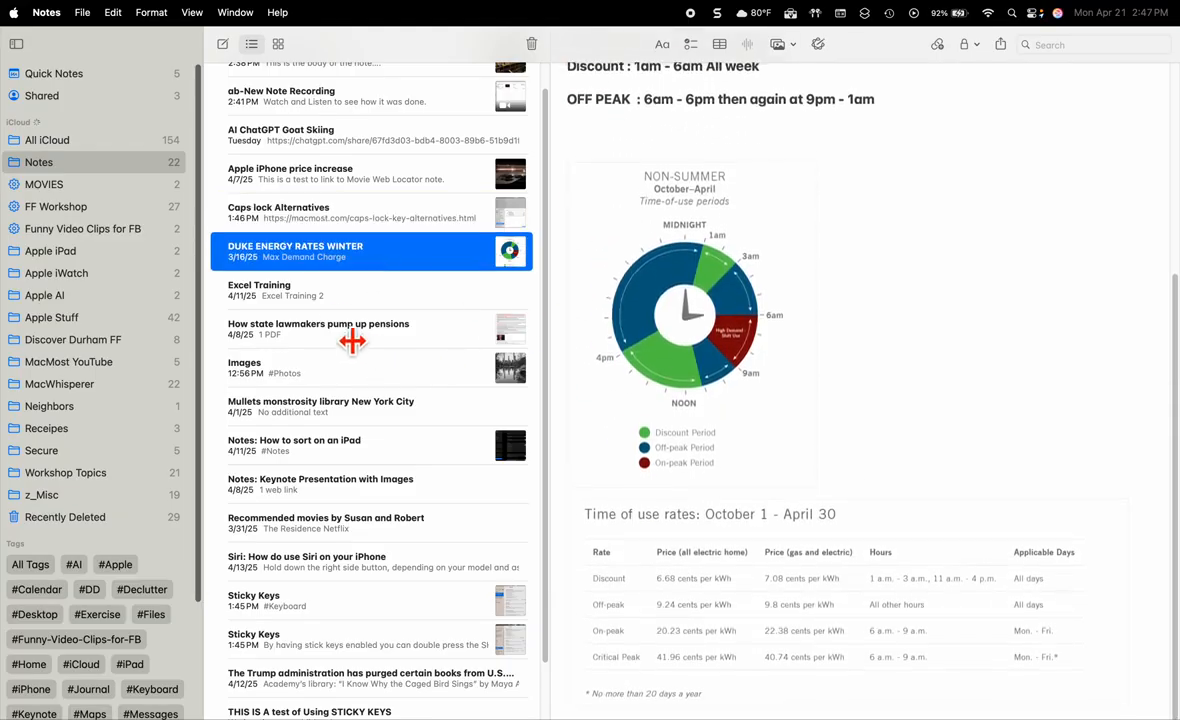
left_click(330, 302)
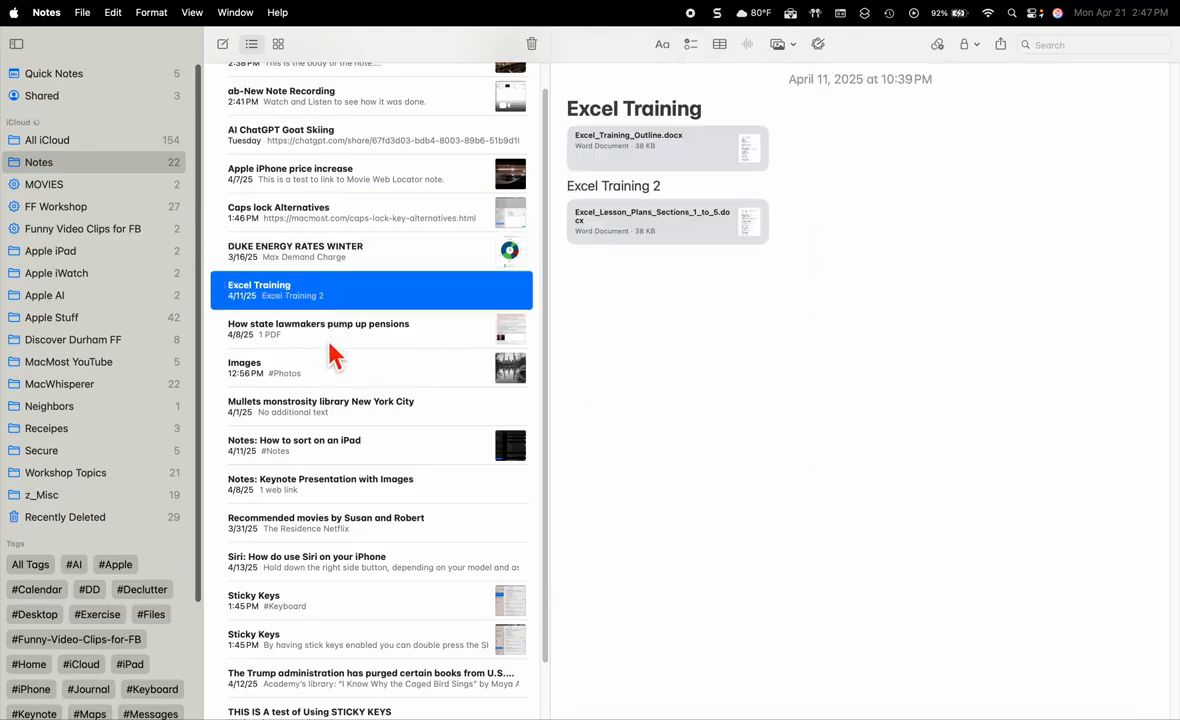
left_click(333, 343)
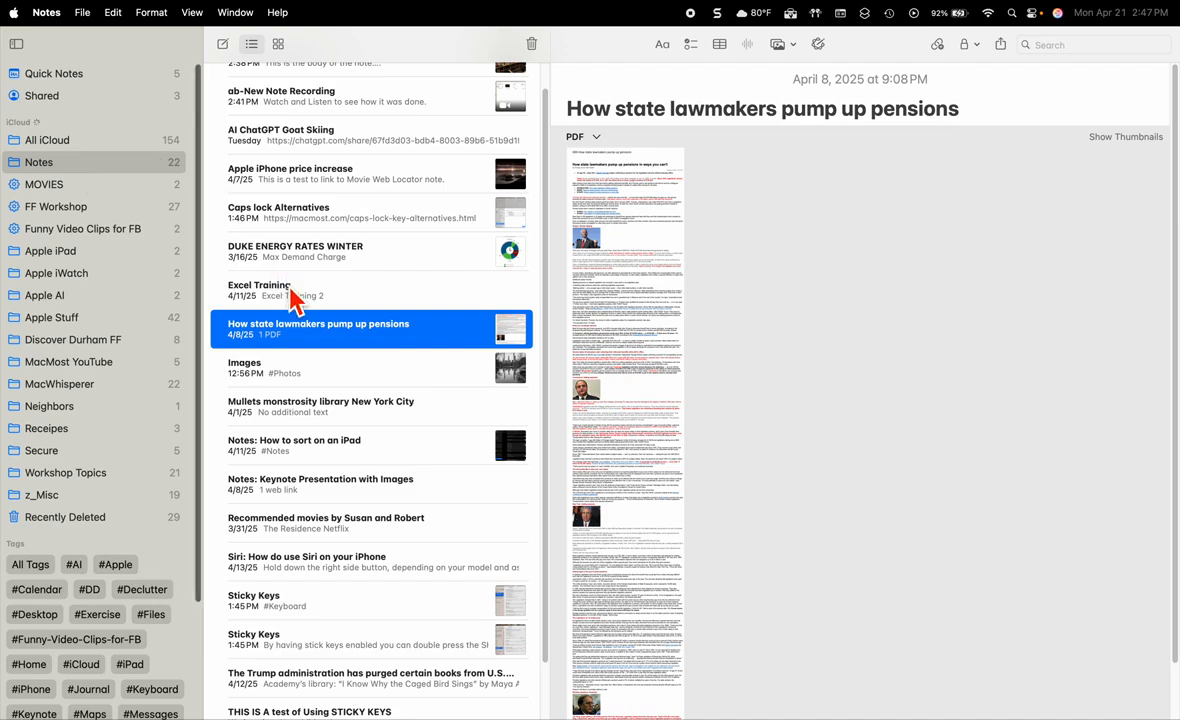
- Open the "Images" note, look through its many pictures and return to the start of the note
left_click(333, 386)
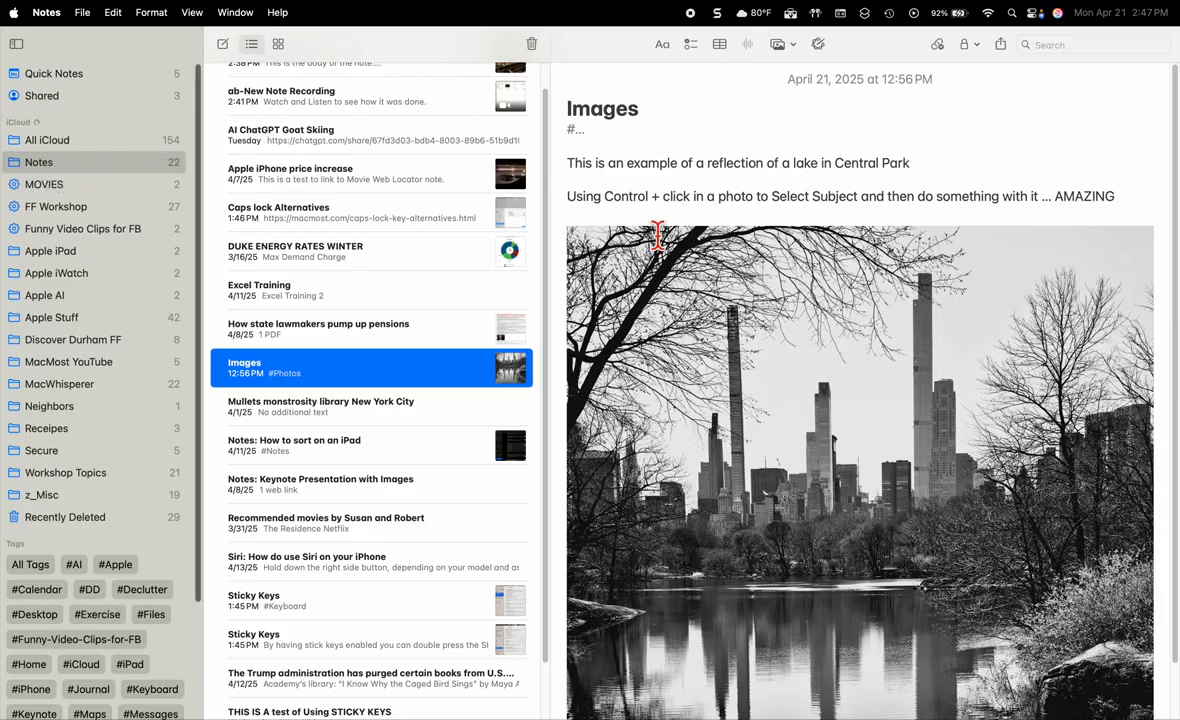
scroll(655, 240, "down", 5)
scroll(655, 240, "down", 10)
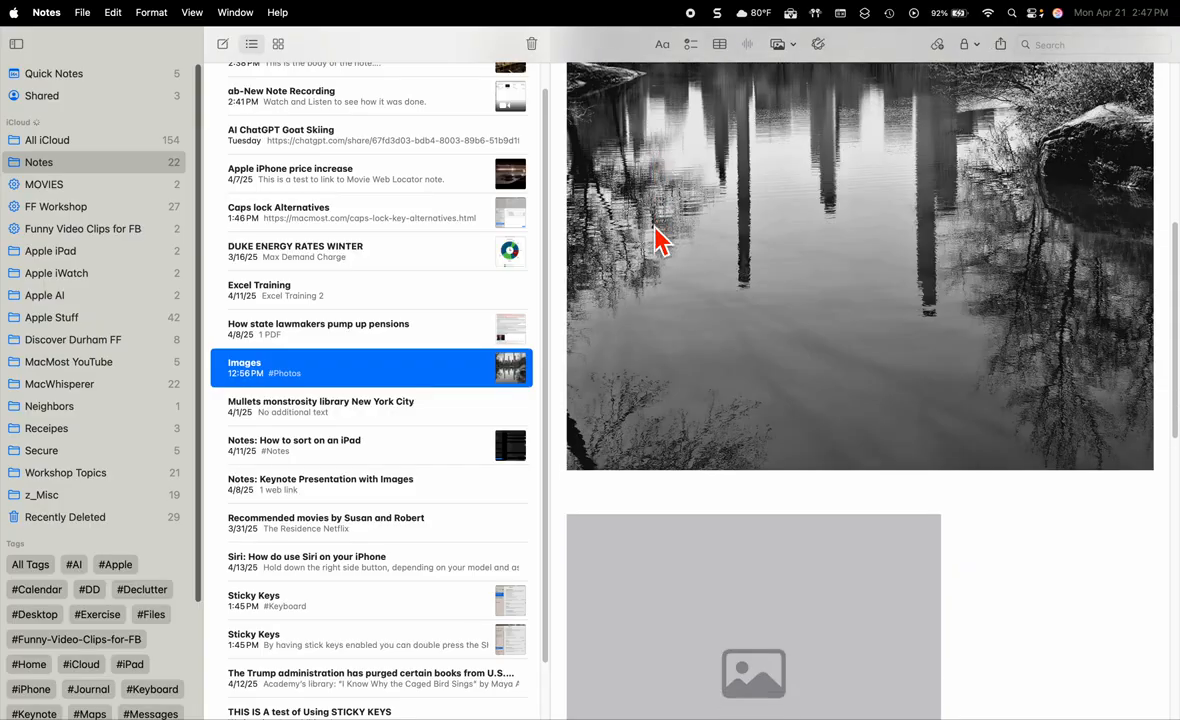
scroll(660, 240, "down", 10)
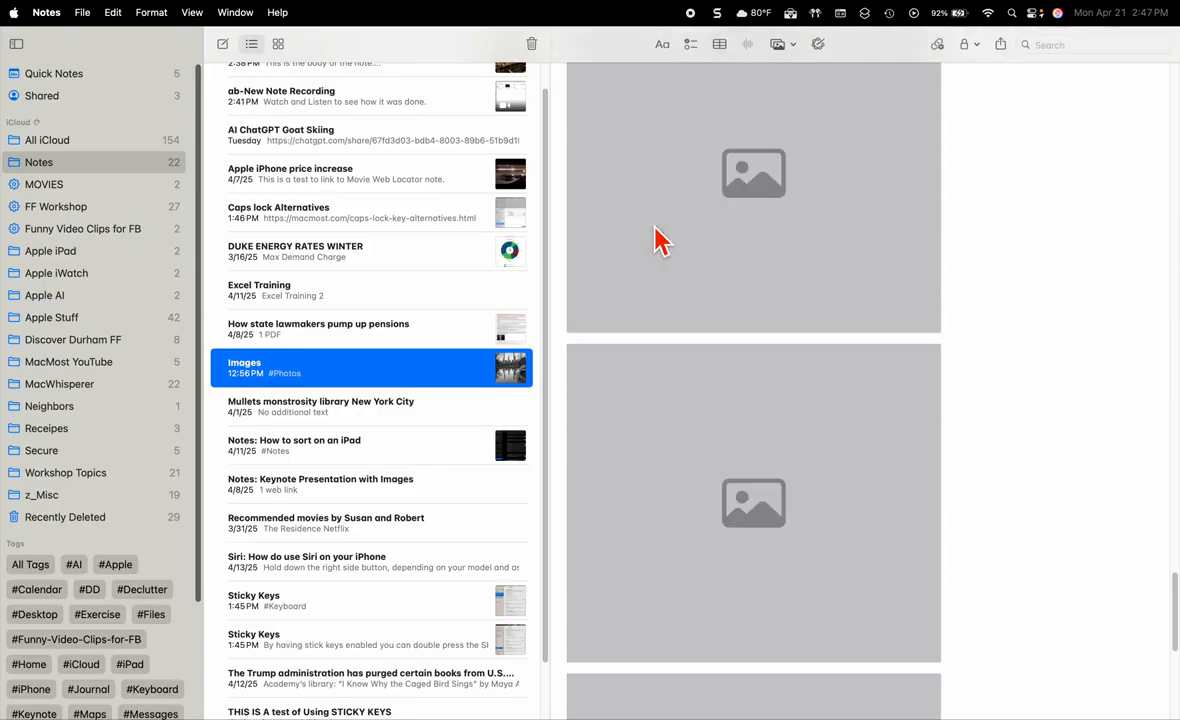
scroll(660, 240, "down", 10)
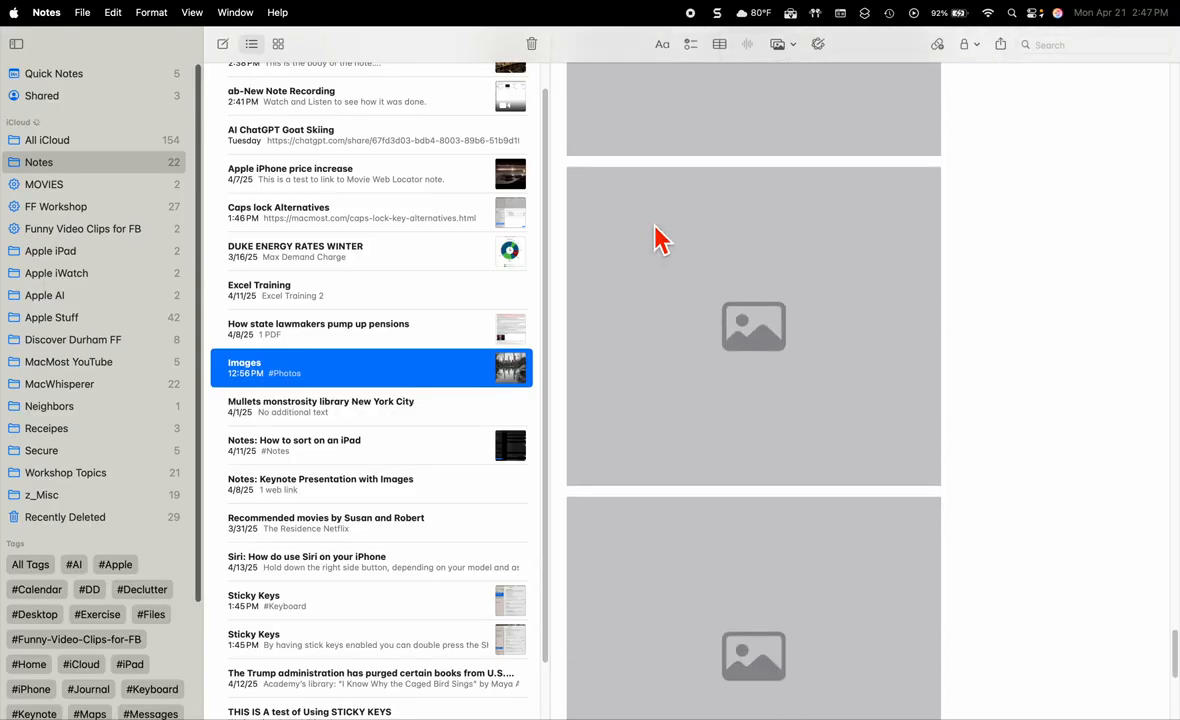
scroll(660, 240, "down", 10)
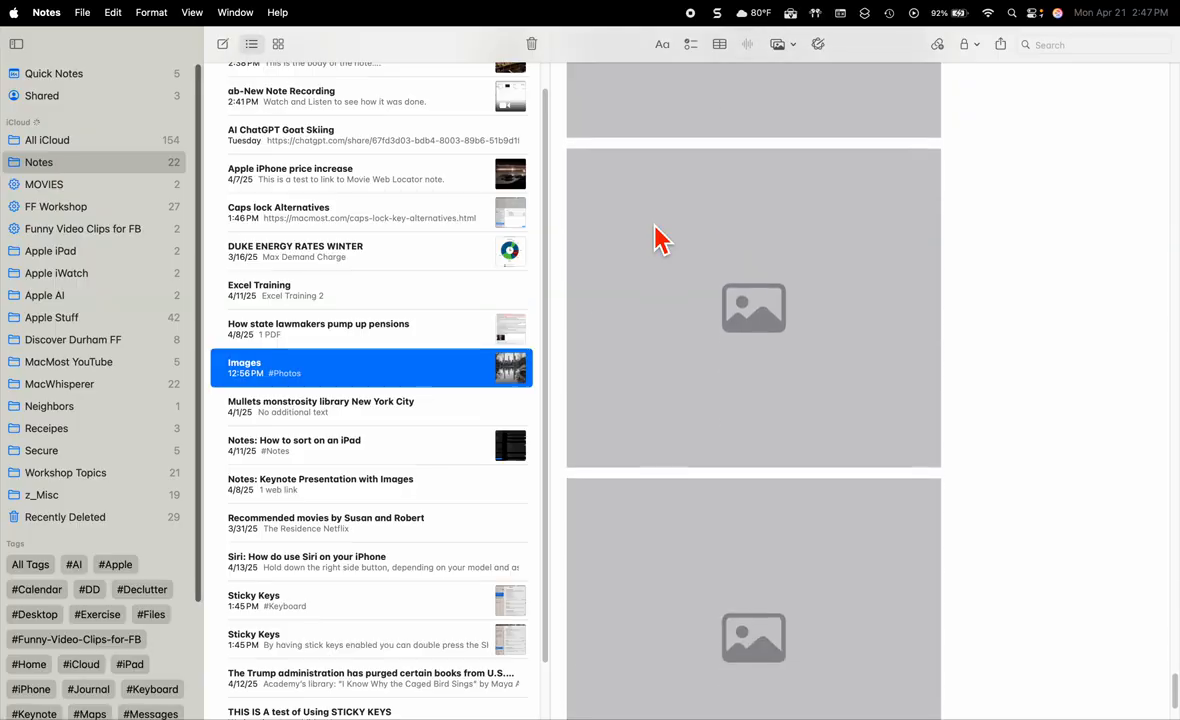
scroll(660, 240, "down", 8)
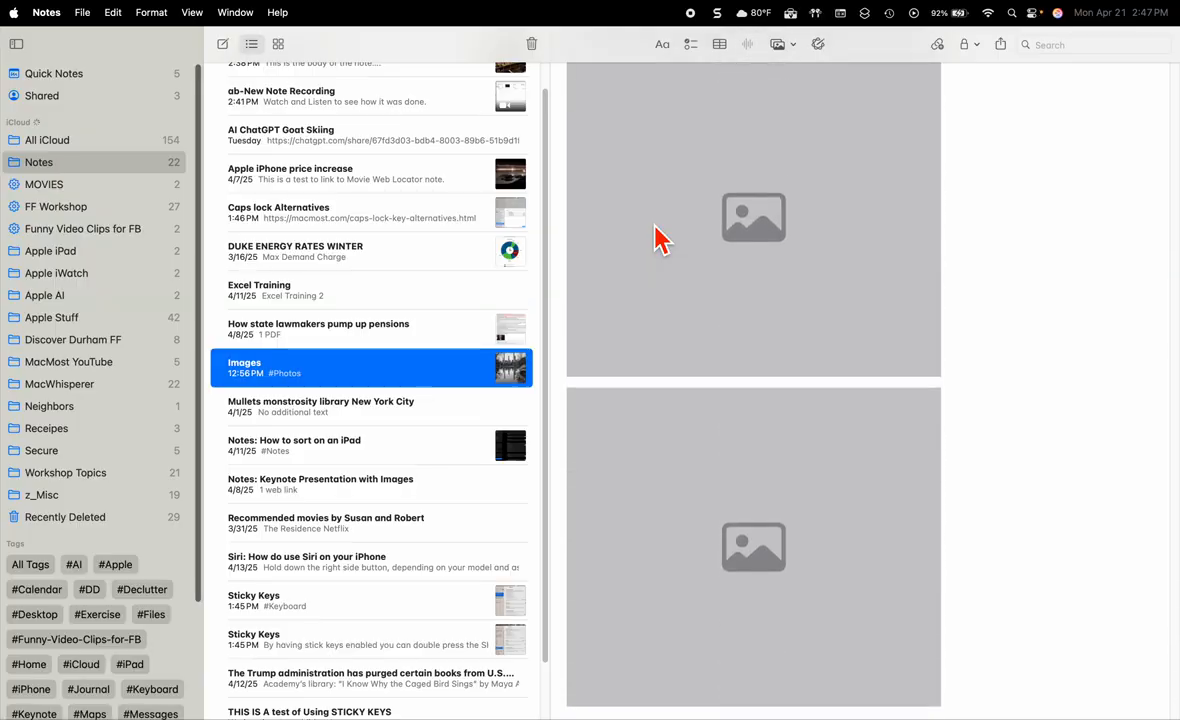
scroll(1098, 163, "down", 2)
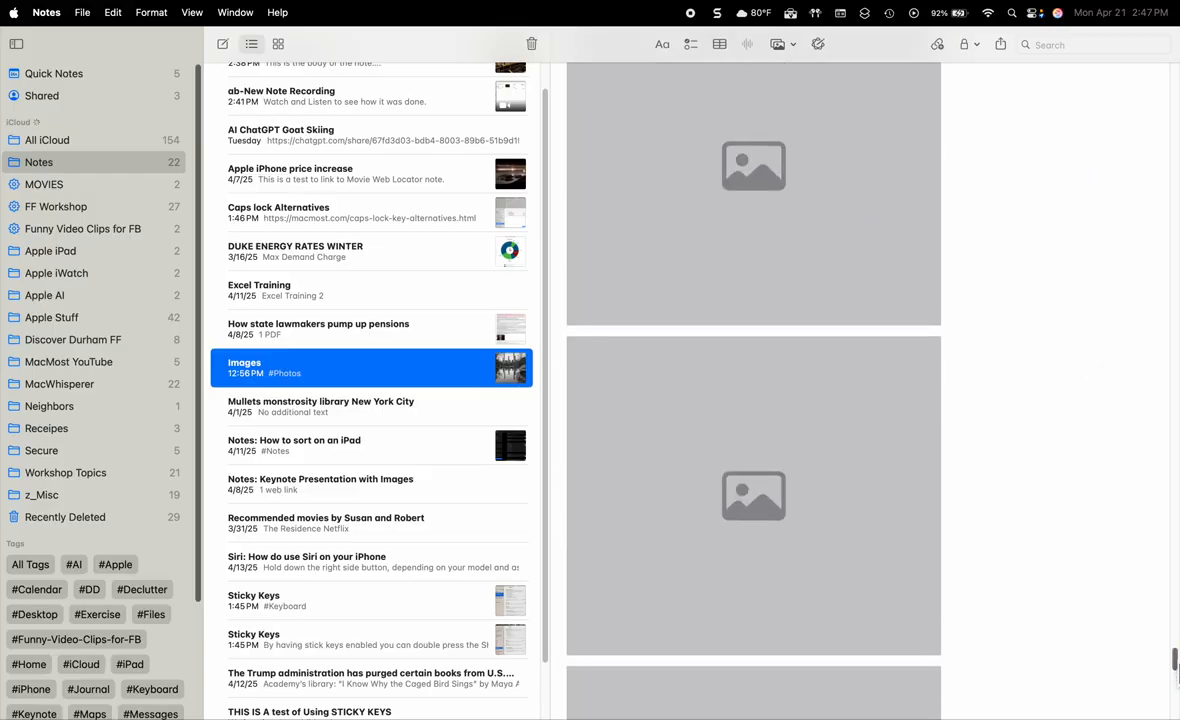
left_click_drag(1177, 674, 1175, 75)
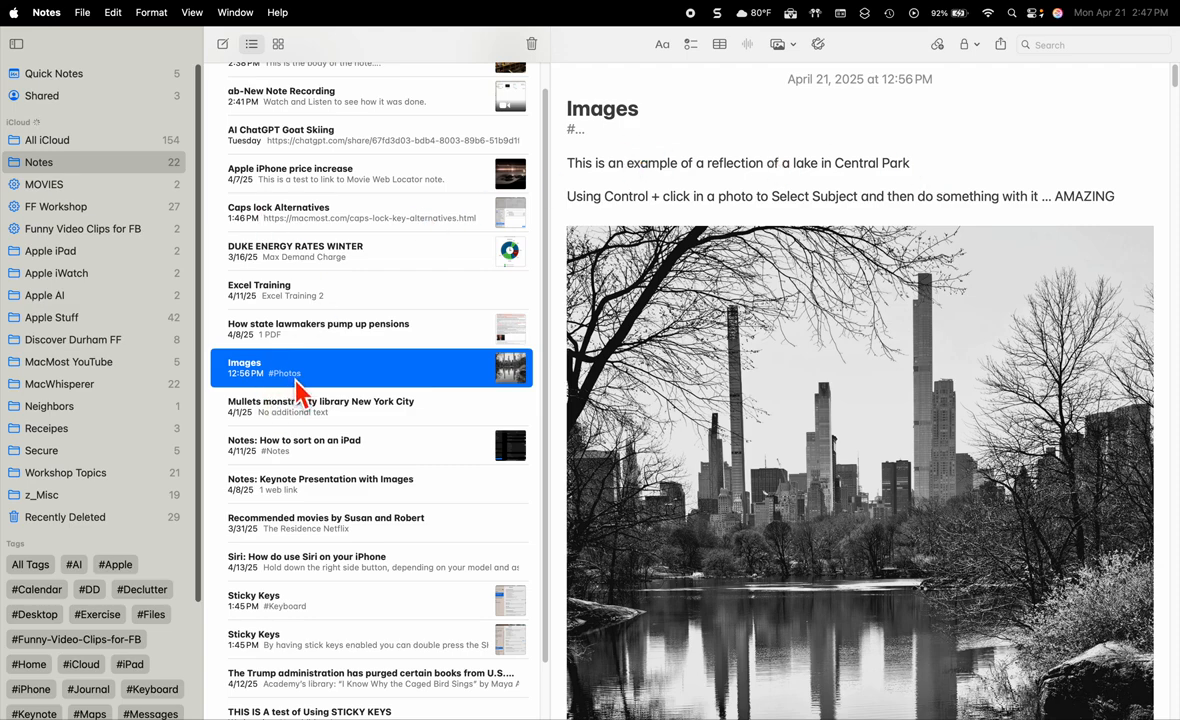
- Insert the existing tag #Photos on the empty line above the Central Park sentence in the "Images" note
left_click(645, 150)
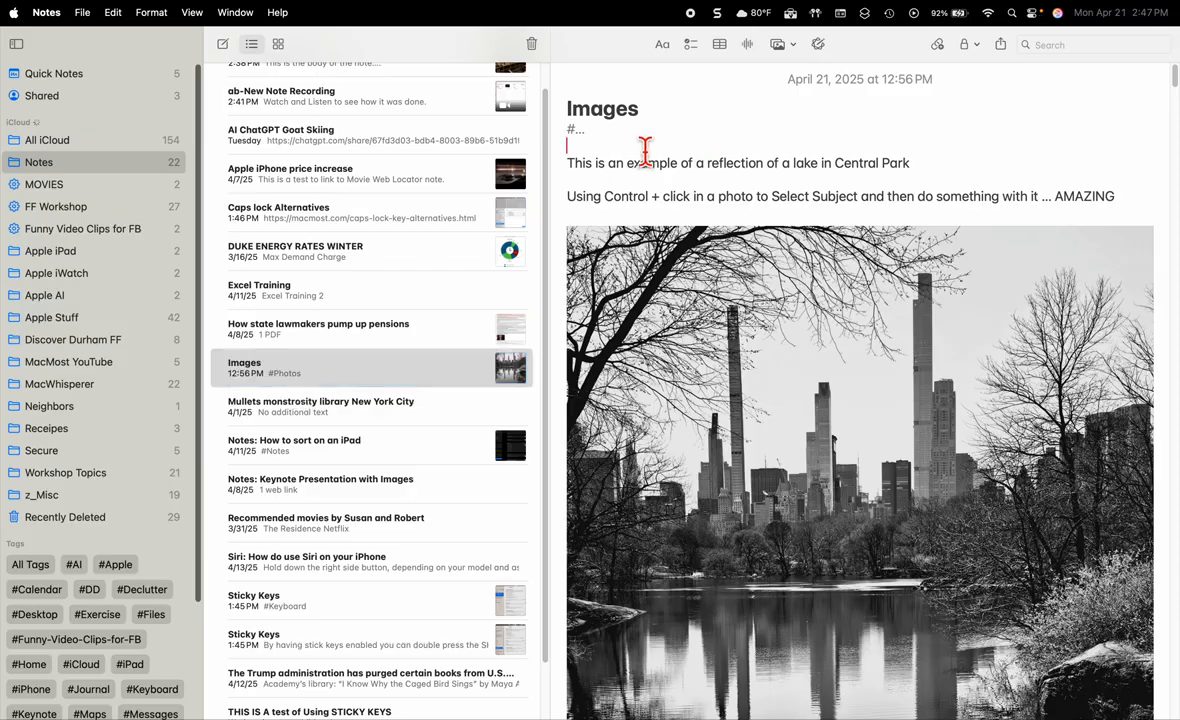
key("shift")
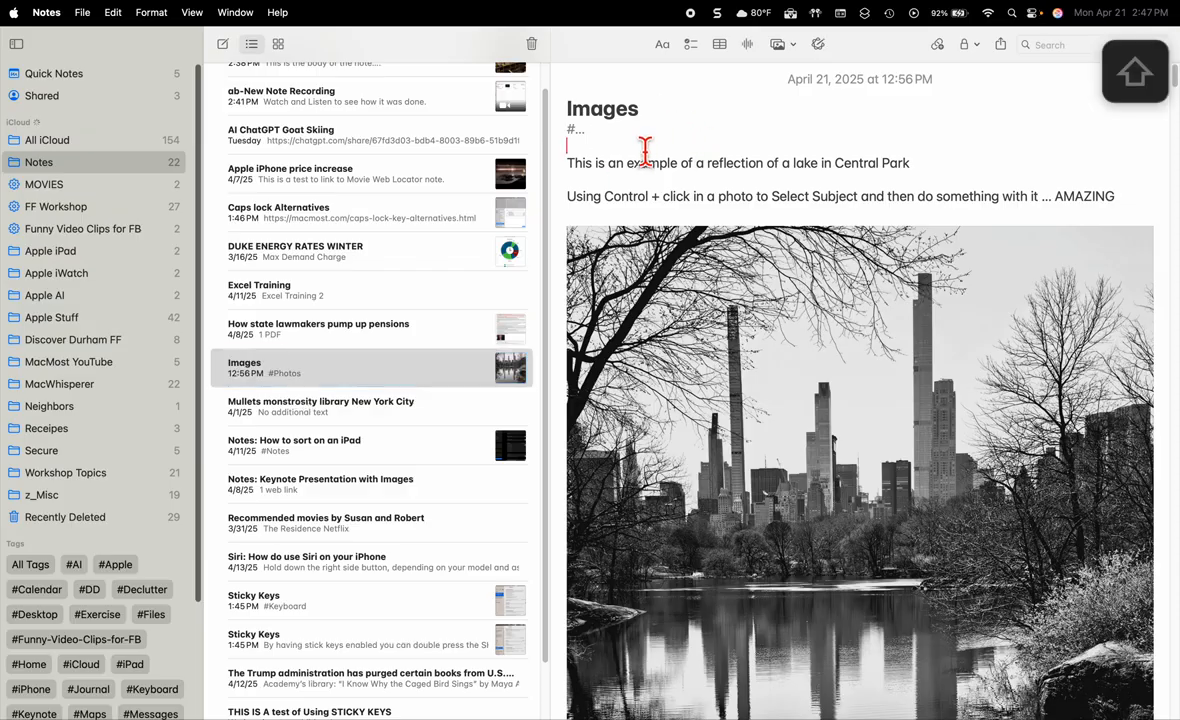
type("#")
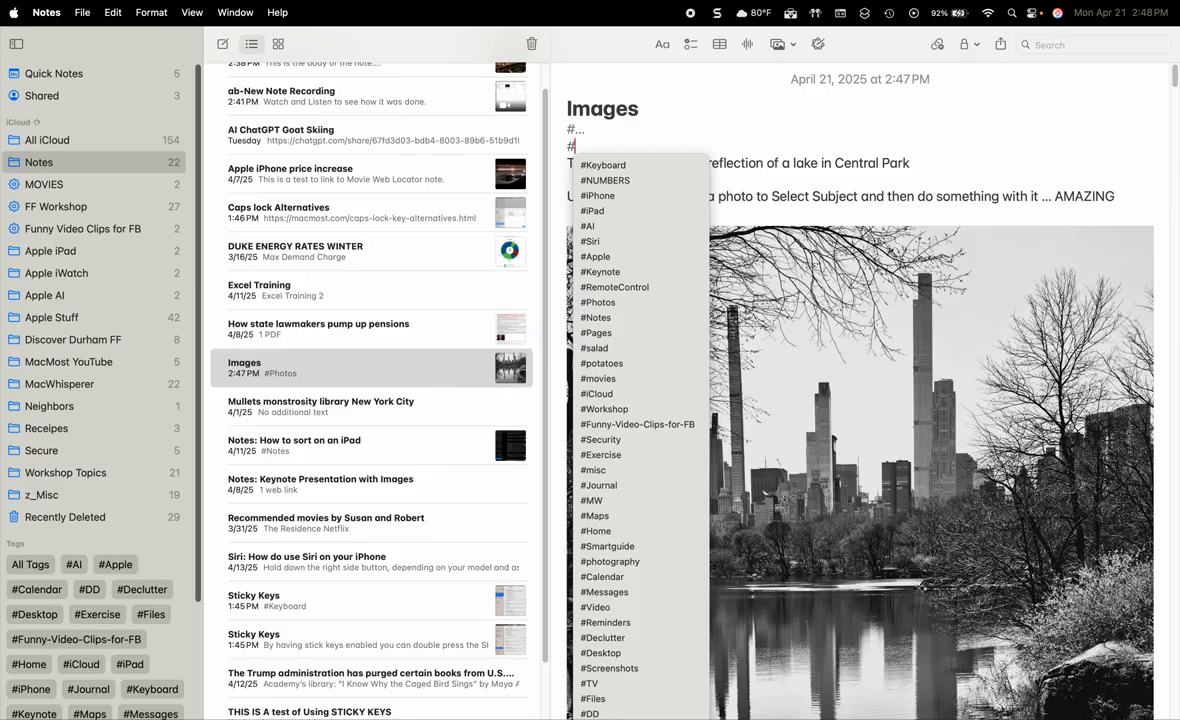
left_click(690, 305)
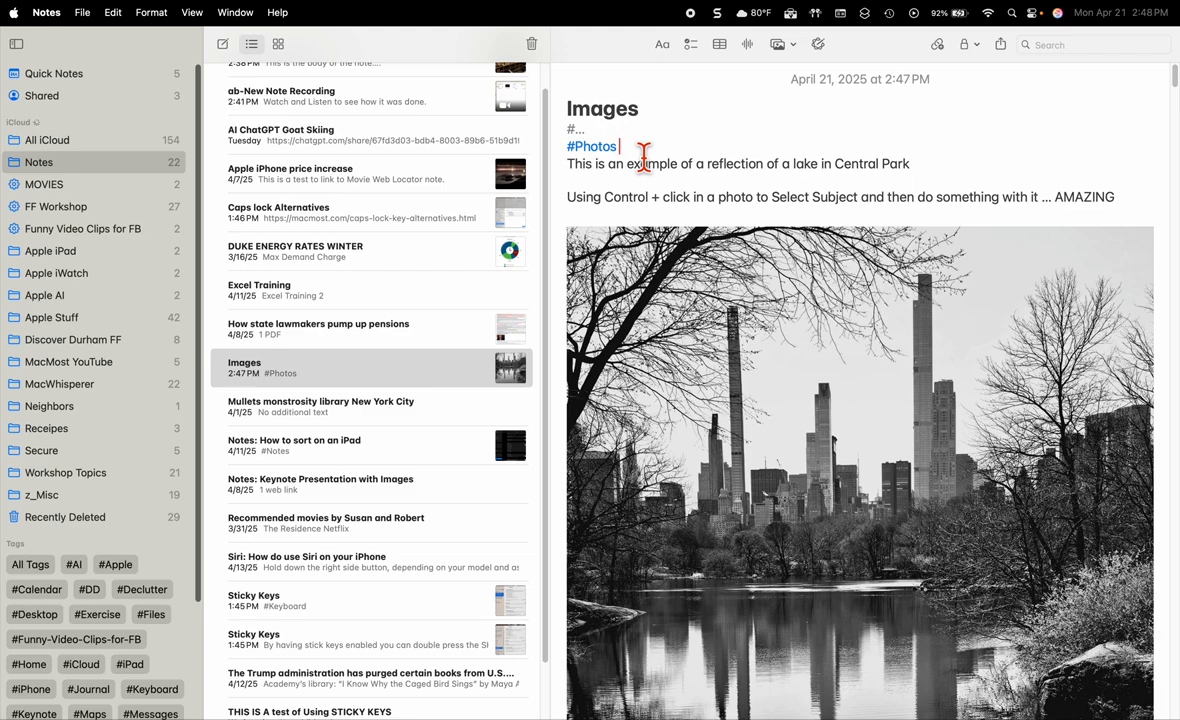
- Insert the existing tags #Keynote and #NUMBERS on a new line below #Photos in the "Images" note
key("Return")
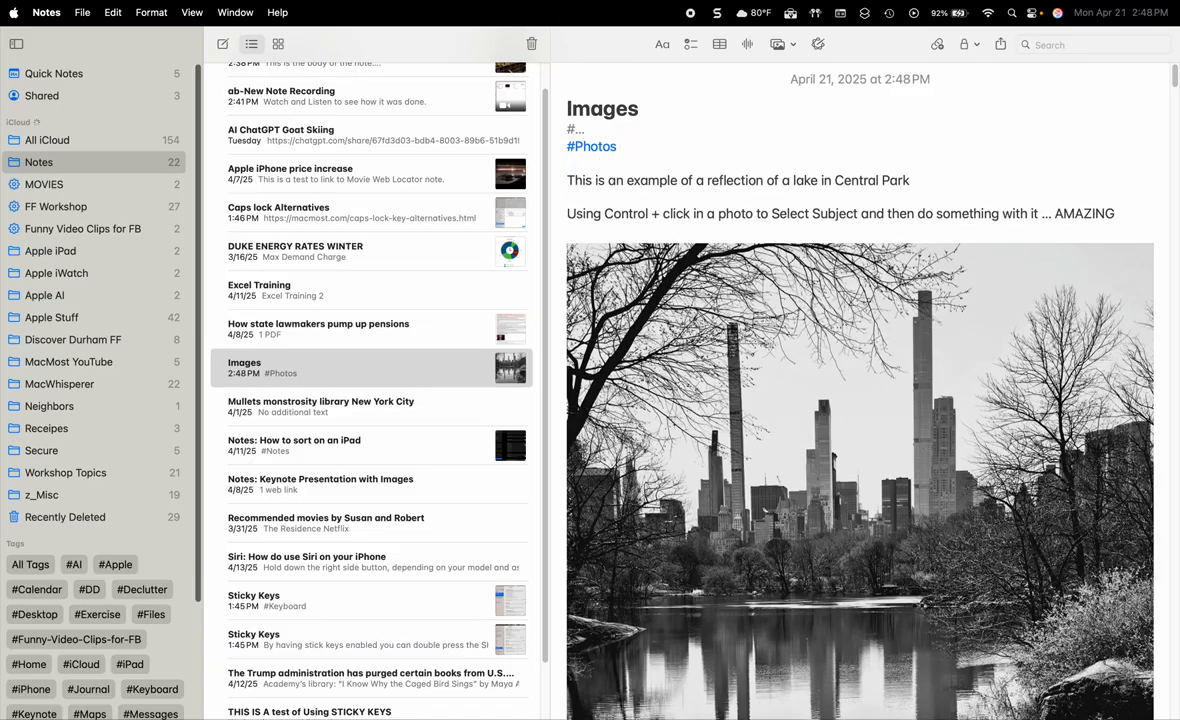
type("#")
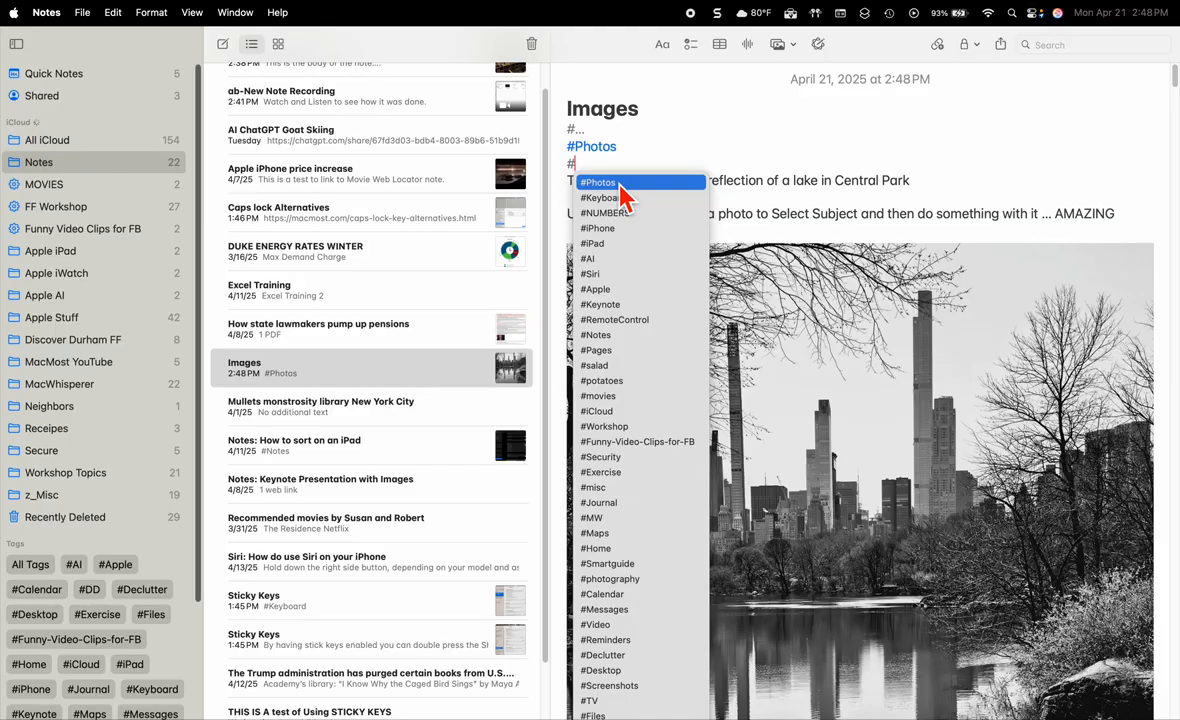
left_click(612, 305)
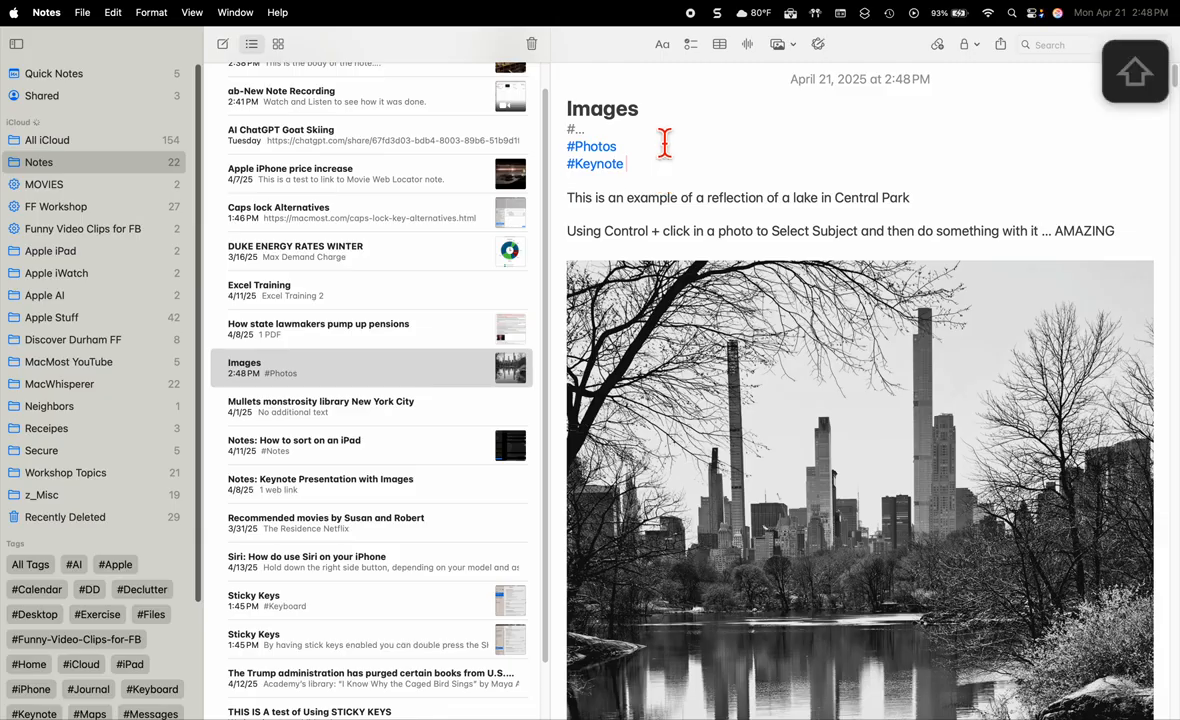
type("#")
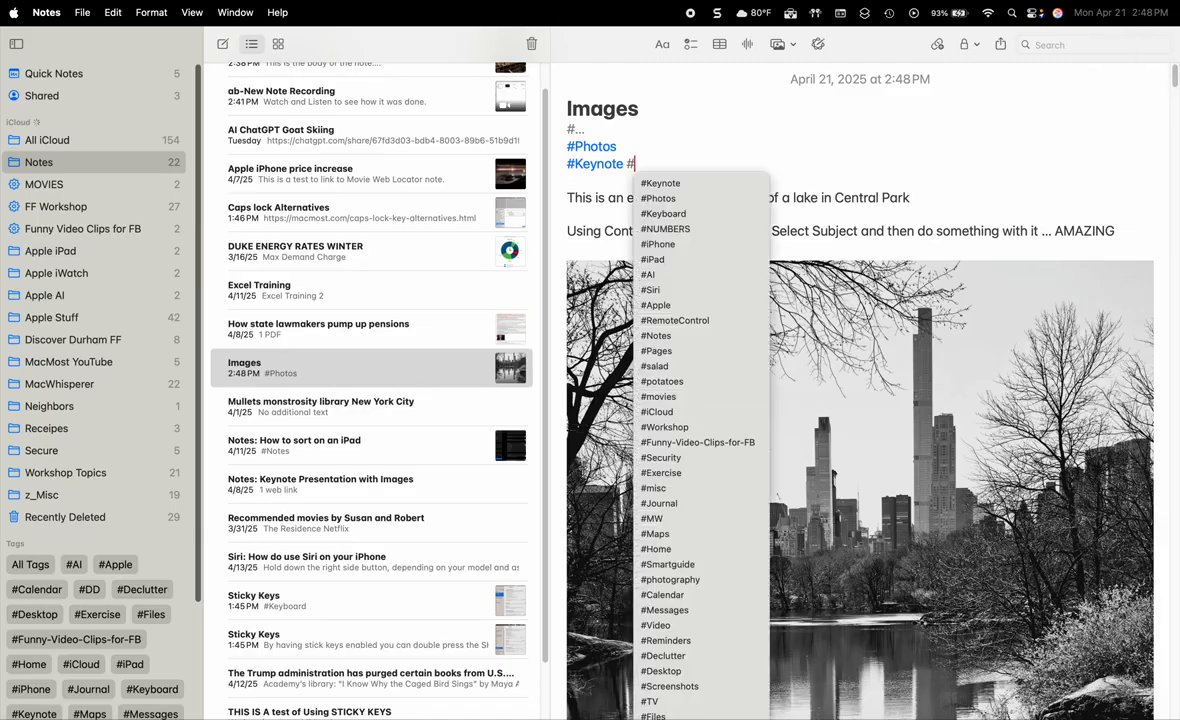
left_click(680, 230)
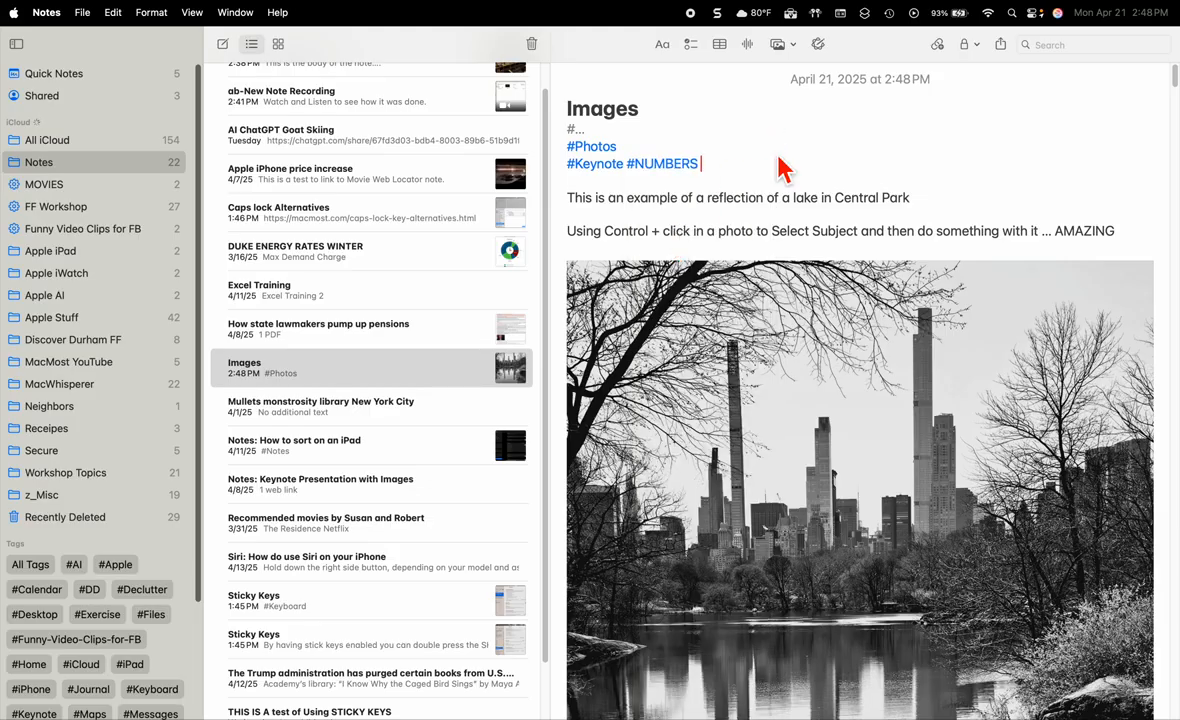
- Delete the #Keynote and #NUMBERS tags from the line below #Photos
key("BackSpace")
key("BackSpace")
key("BackSpace")
key("BackSpace")
key("BackSpace")
key("BackSpace")
key("BackSpace")
key("BackSpace")
key("BackSpace")
key("BackSpace")
key("BackSpace")
key("BackSpace")
key("BackSpace")
key("BackSpace")
key("BackSpace")
key("BackSpace")
key("BackSpace")
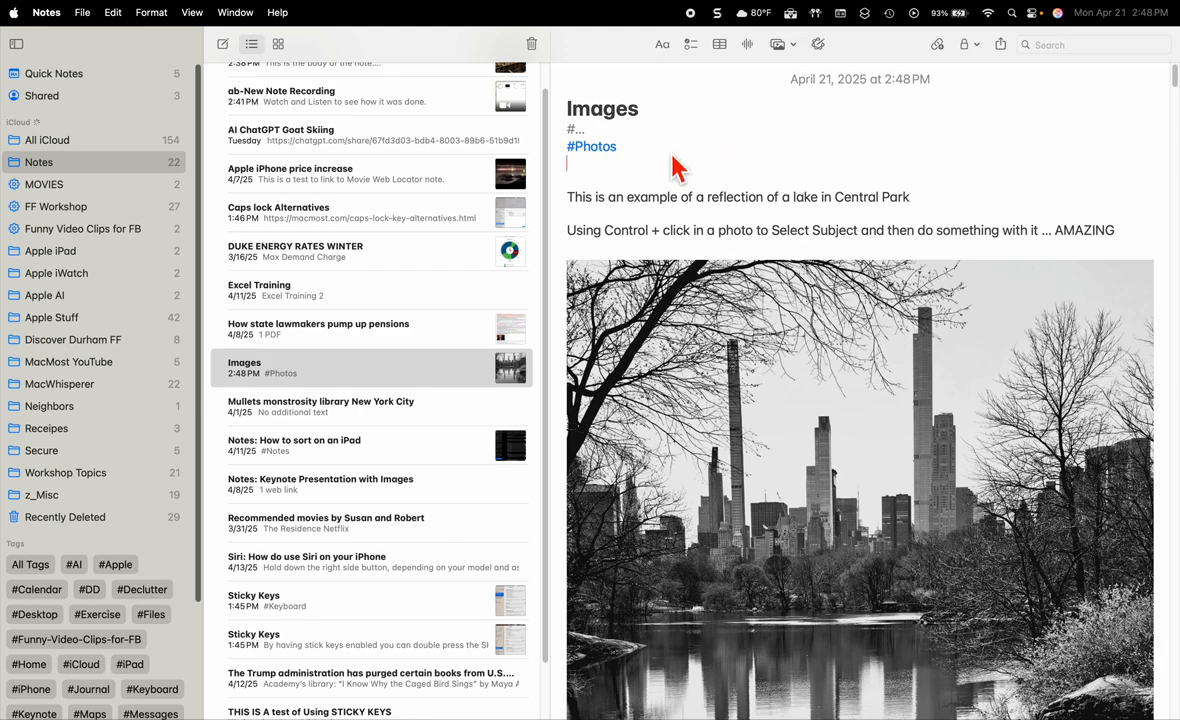
- Insert the existing tag #Notes on the empty line under the title of "aa-This is a new Note", followed by a line break
scroll(345, 245, "up", 1)
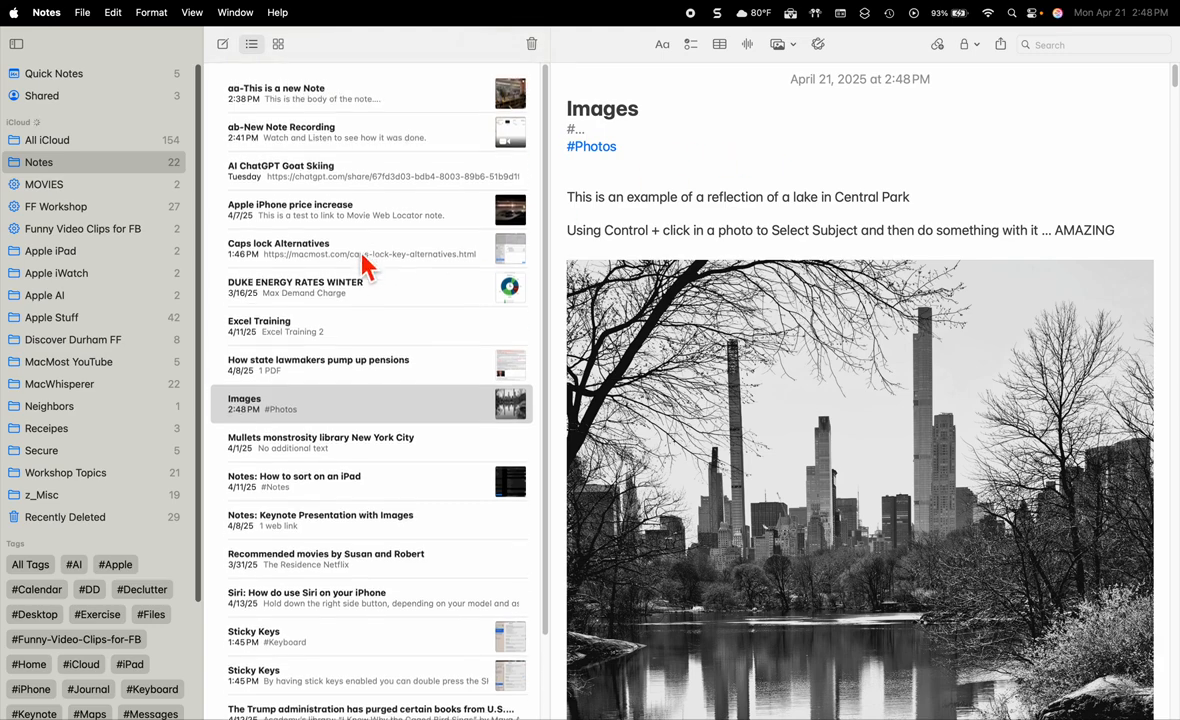
left_click(343, 106)
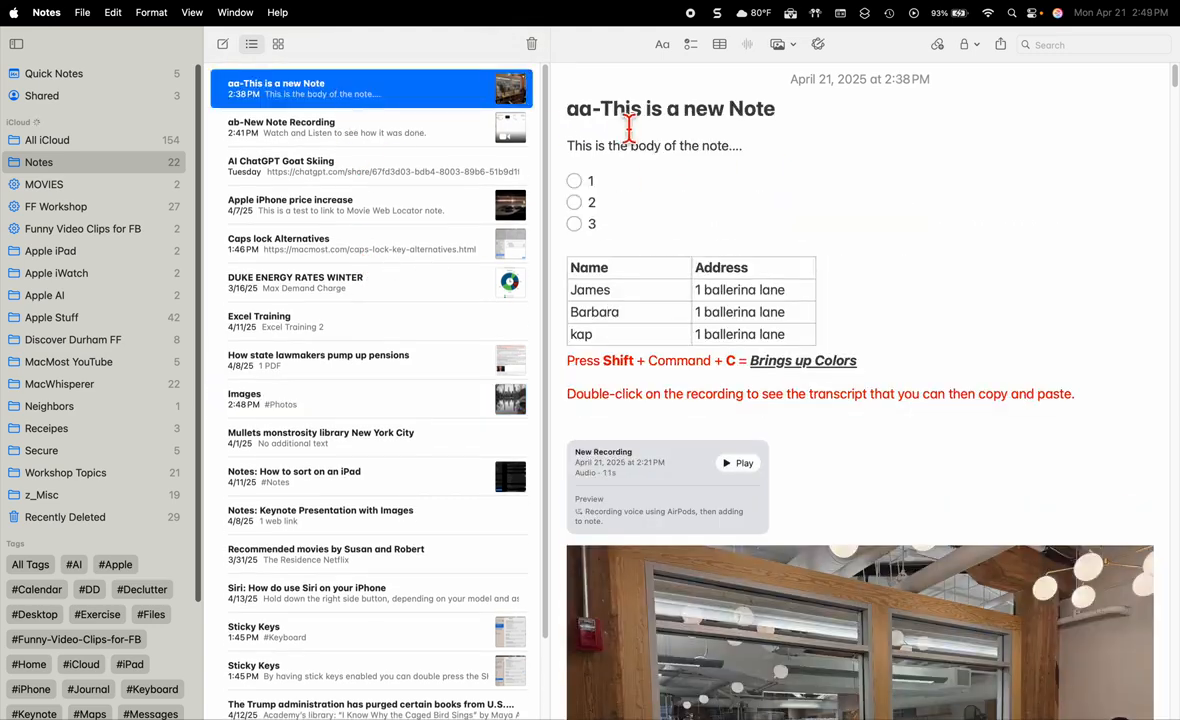
left_click(580, 127)
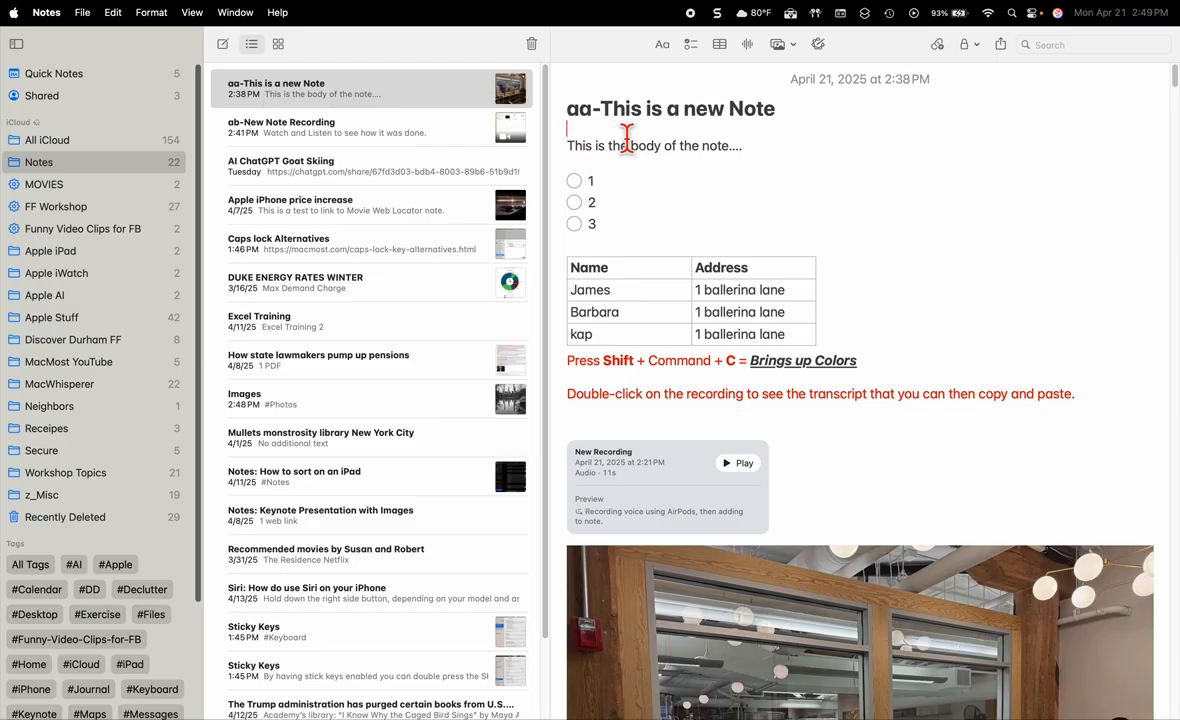
key("shift")
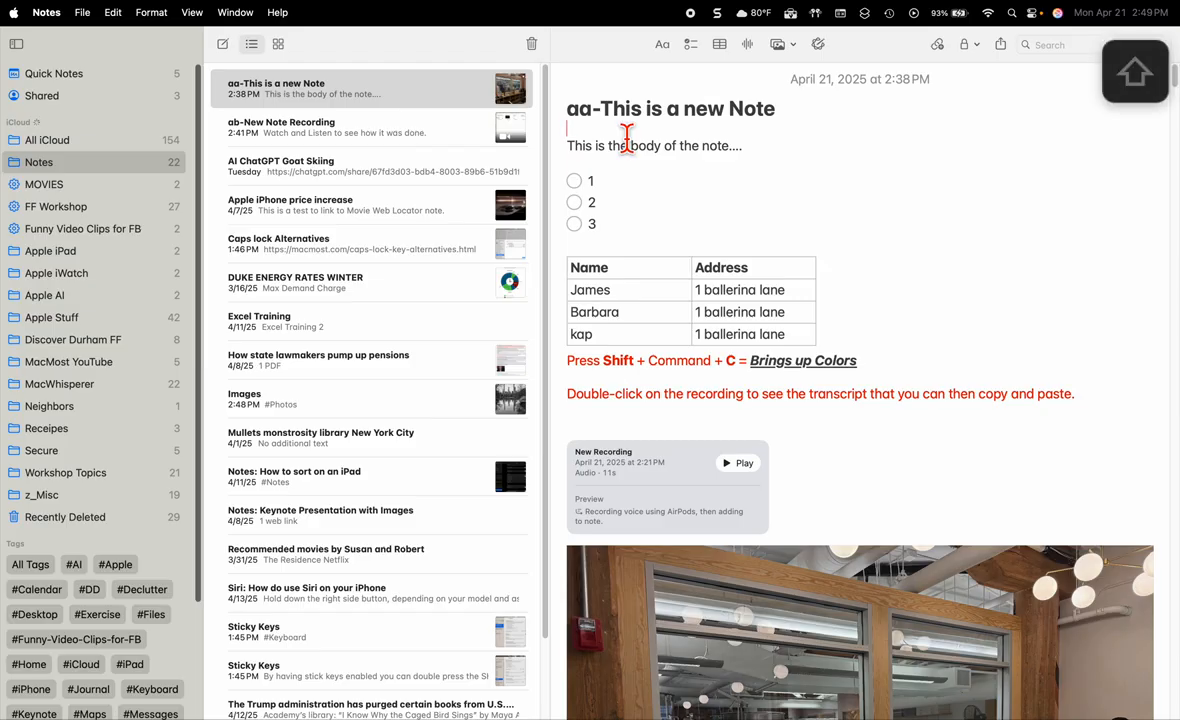
type("#")
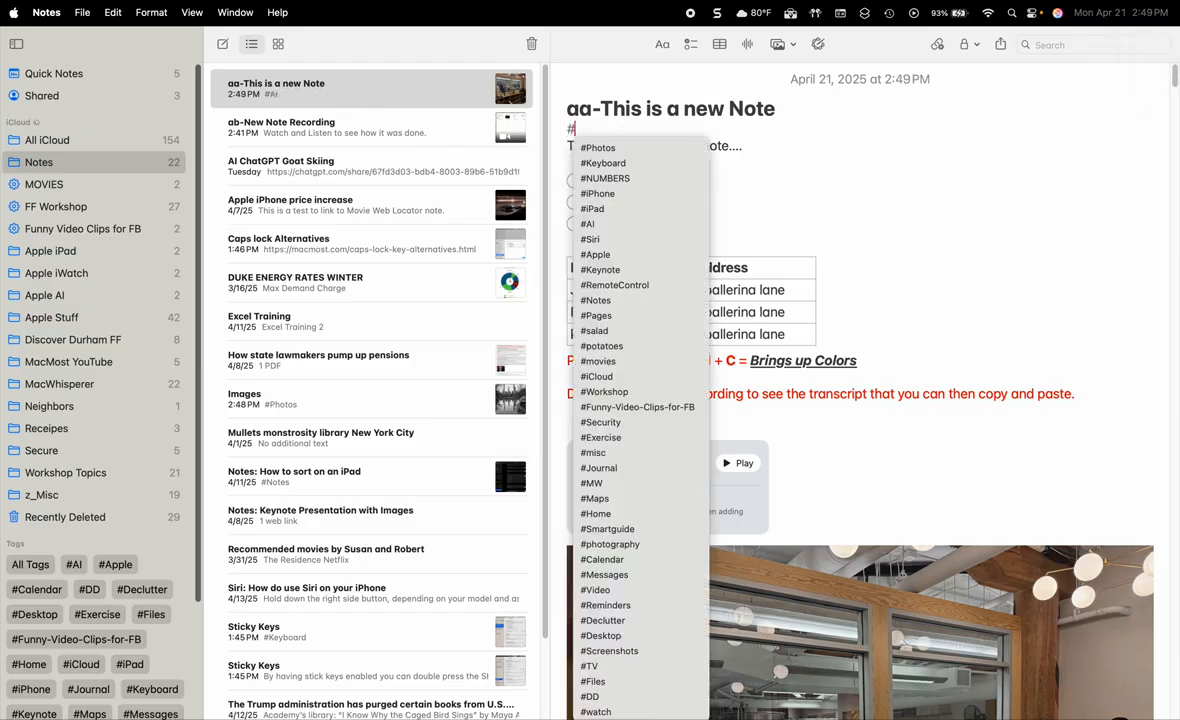
type("N")
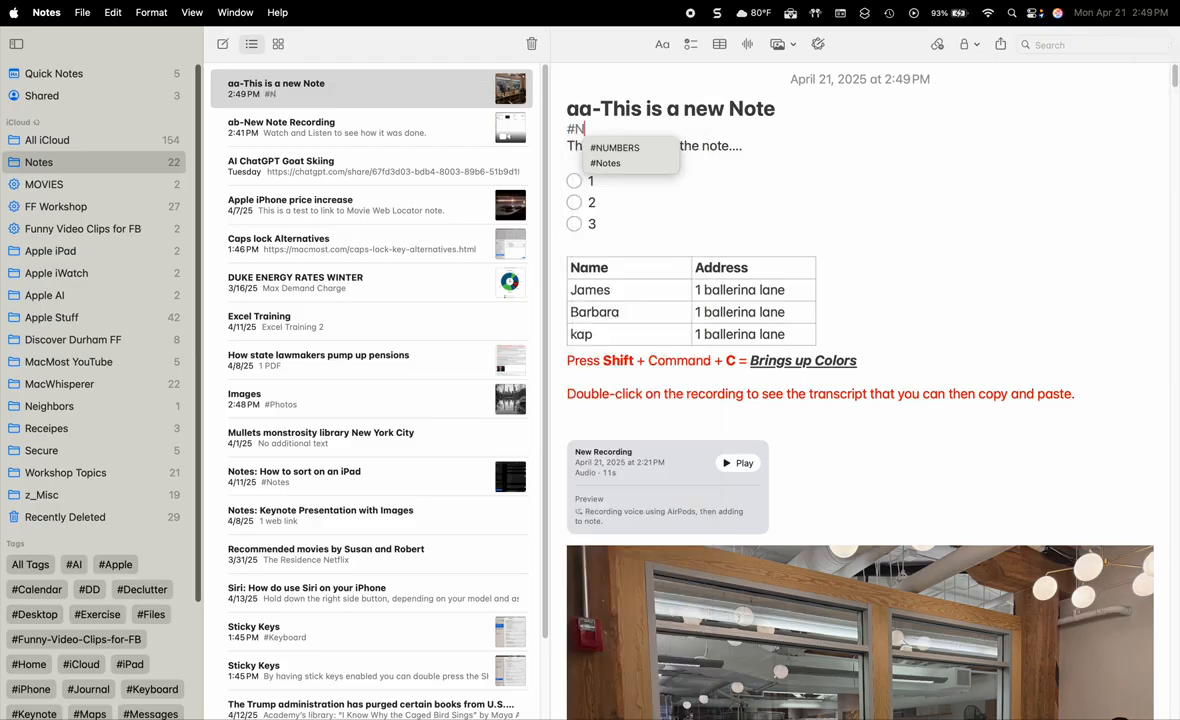
left_click(622, 167)
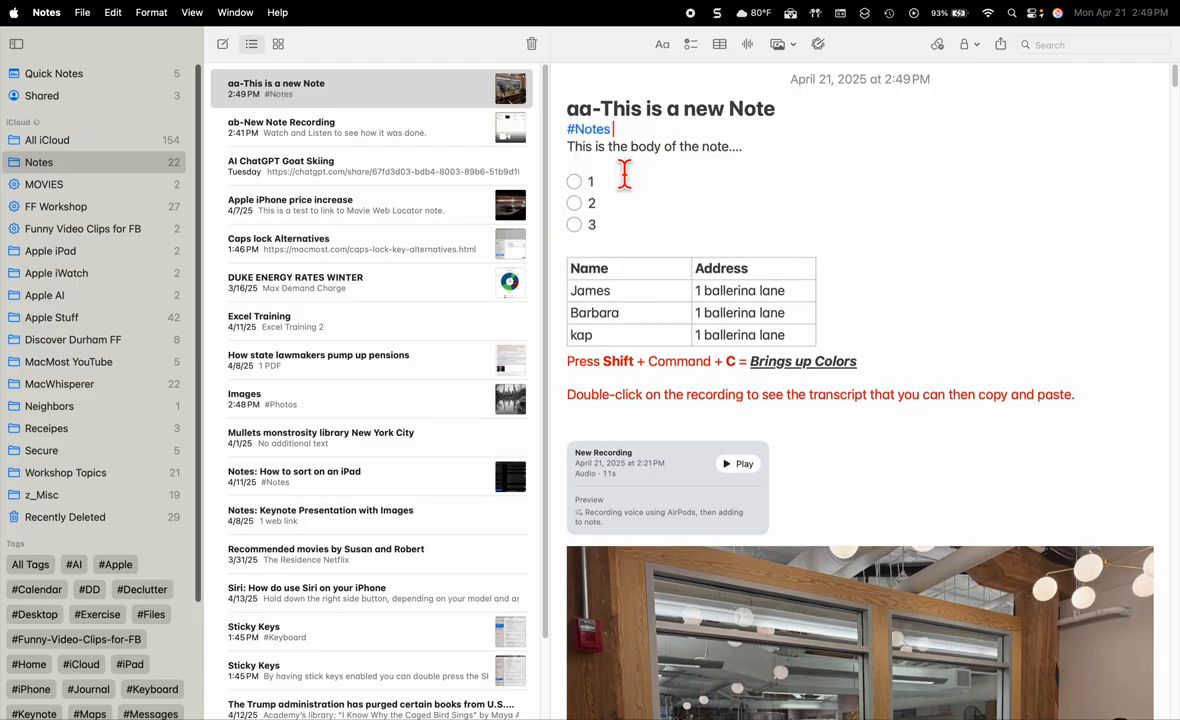
key("Return")
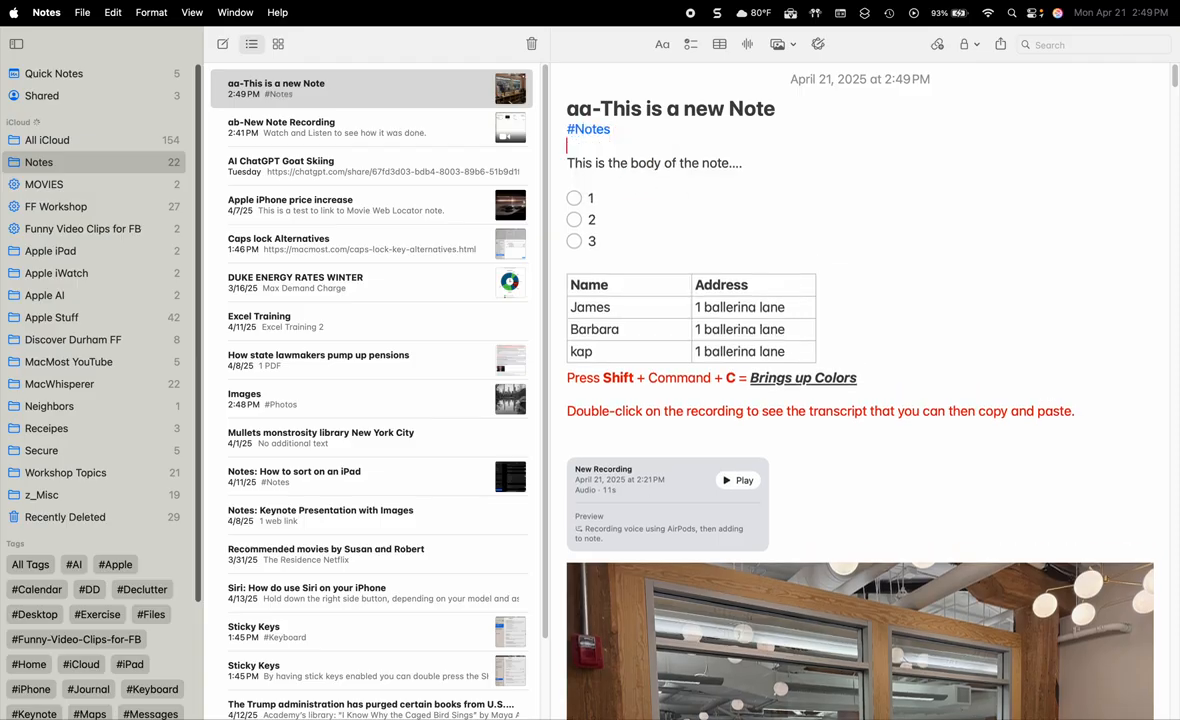
- Open the "ab-New Note Recording" note, look through the folders and tags, and filter the notes by the #Notes tag
left_click(290, 135)
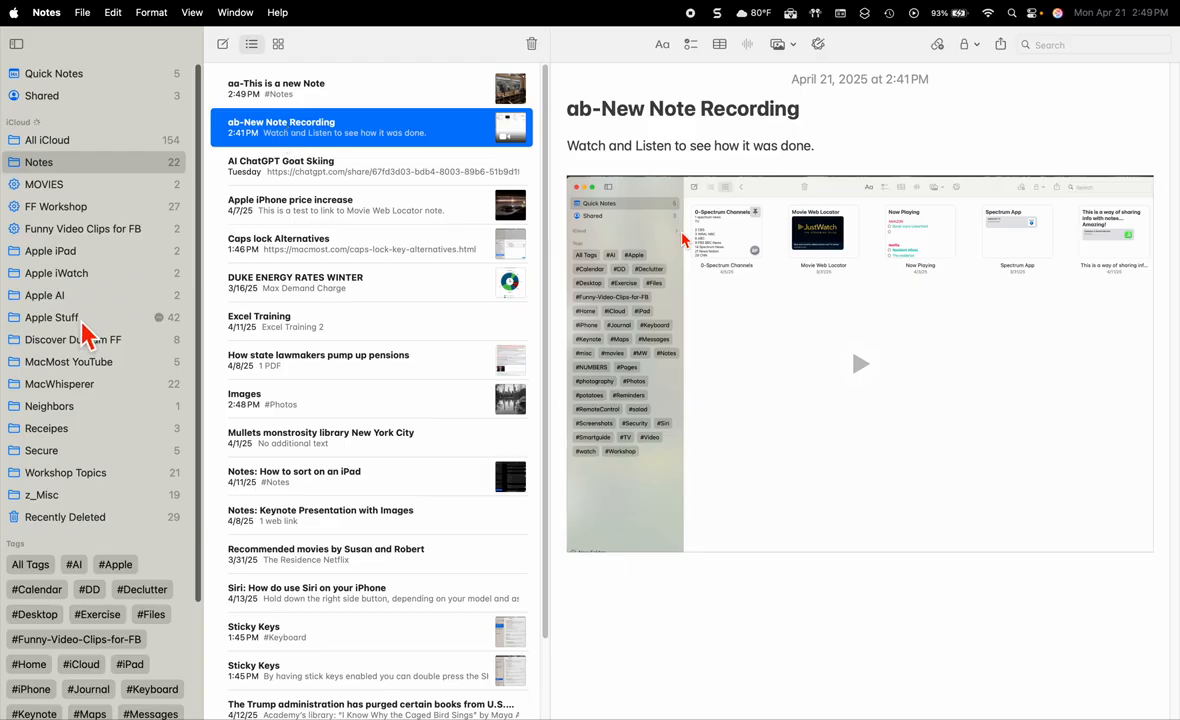
scroll(80, 335, "down", 5)
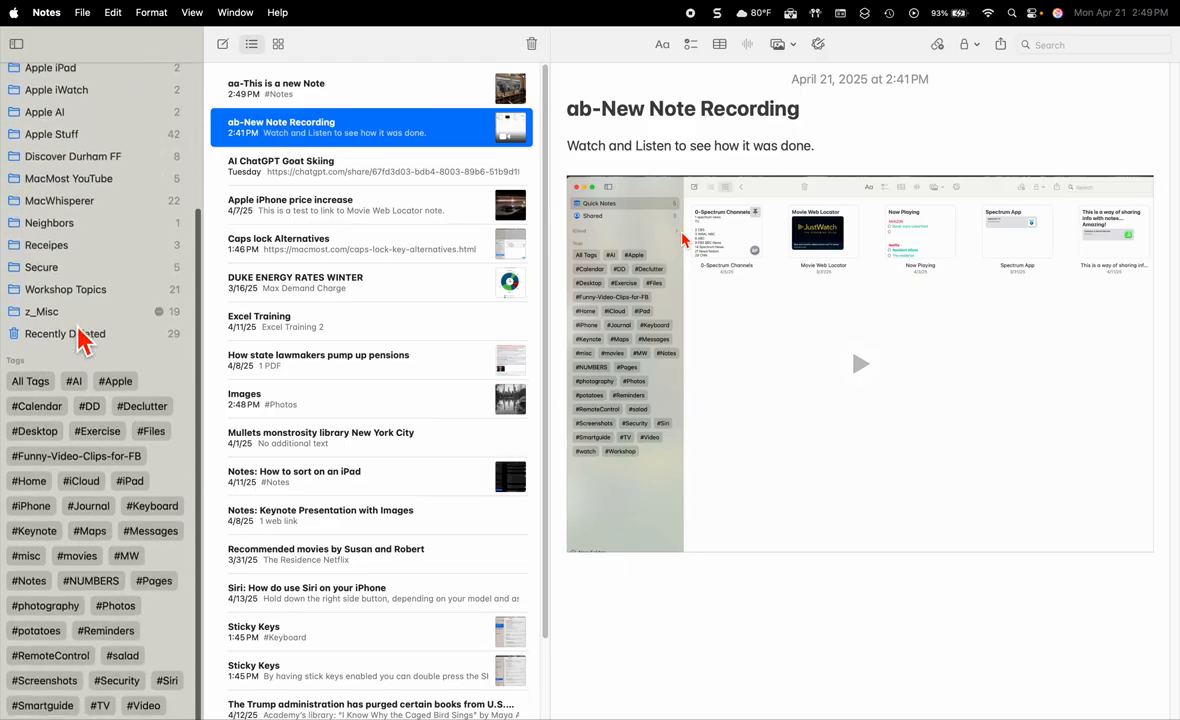
scroll(79, 311, "up", 5)
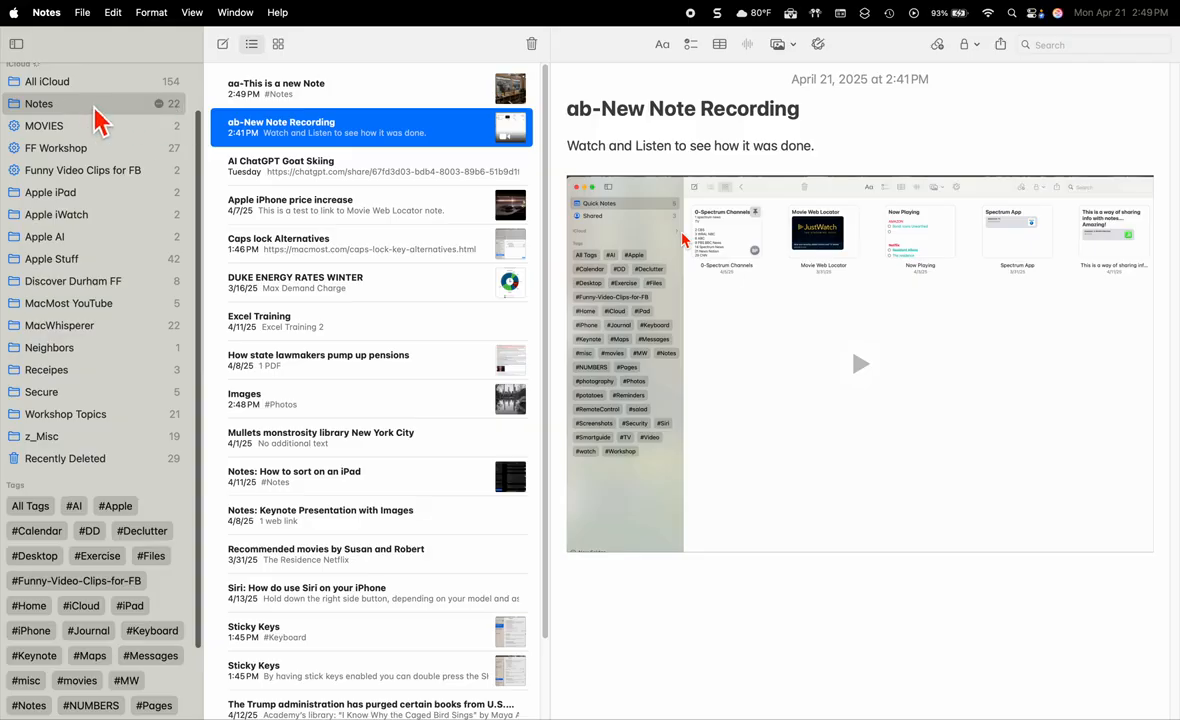
scroll(100, 118, "down", 5)
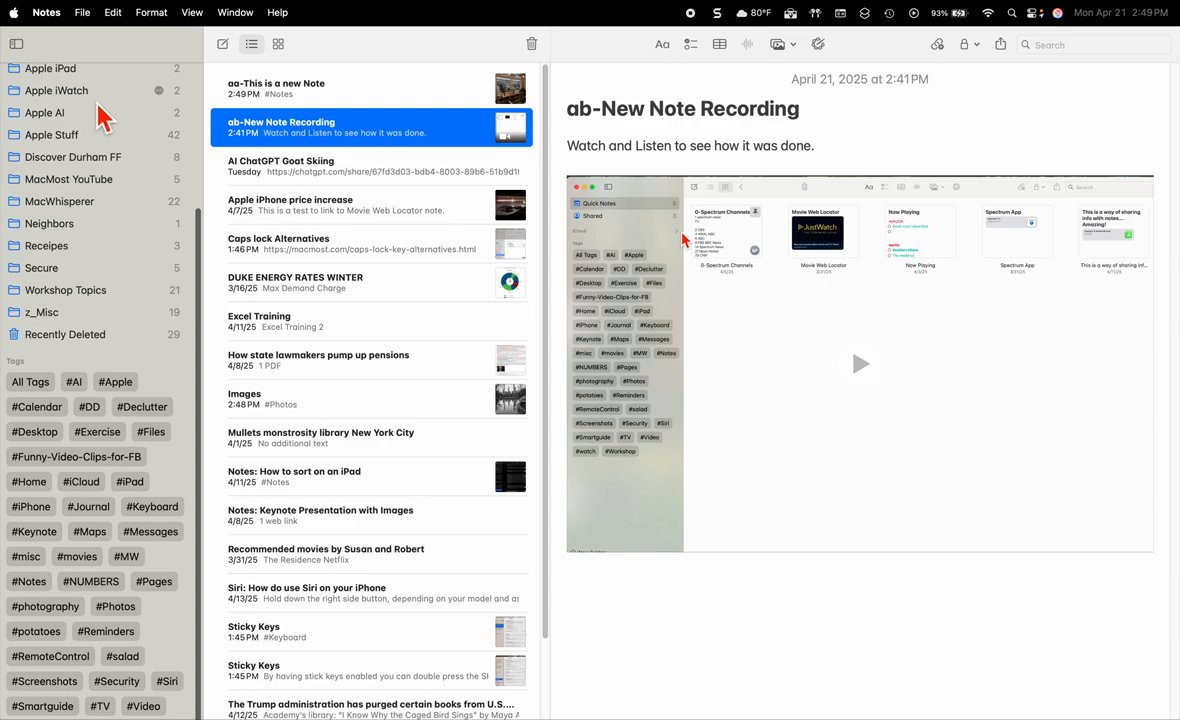
left_click(29, 582)
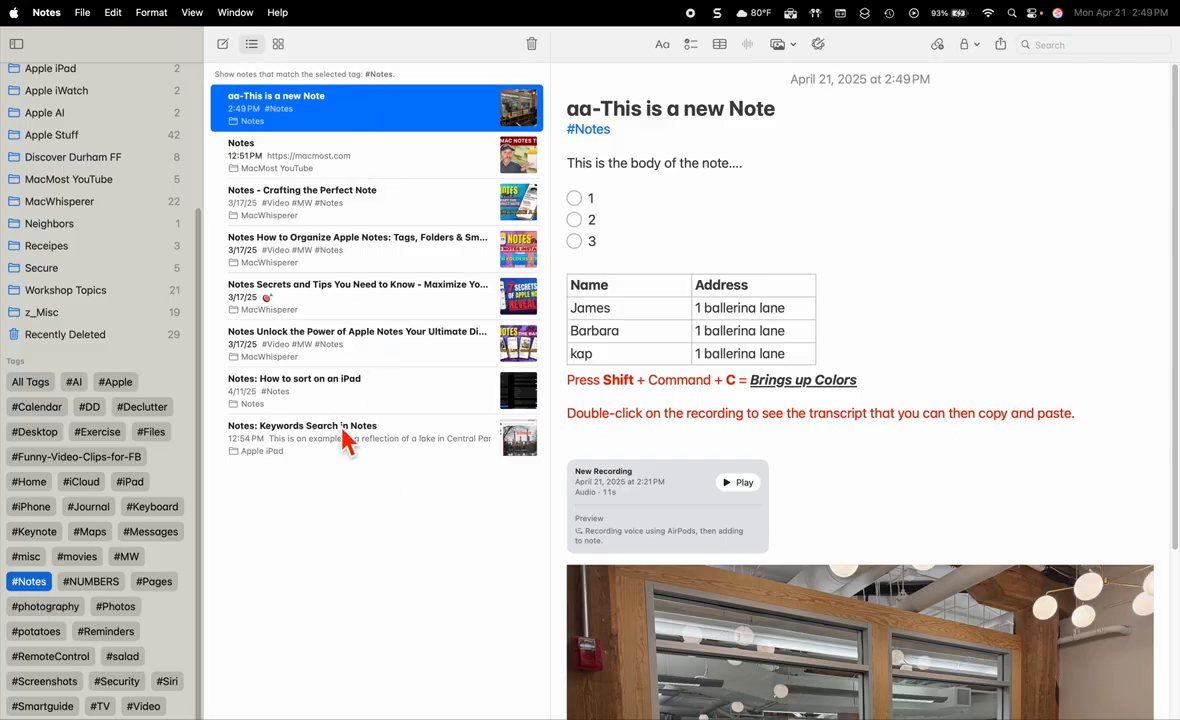
- View the notes tagged #Notes, from "Notes" to "Notes: Keywords Search in Notes", and return to "aa-This is a new Note"
left_click(363, 168)
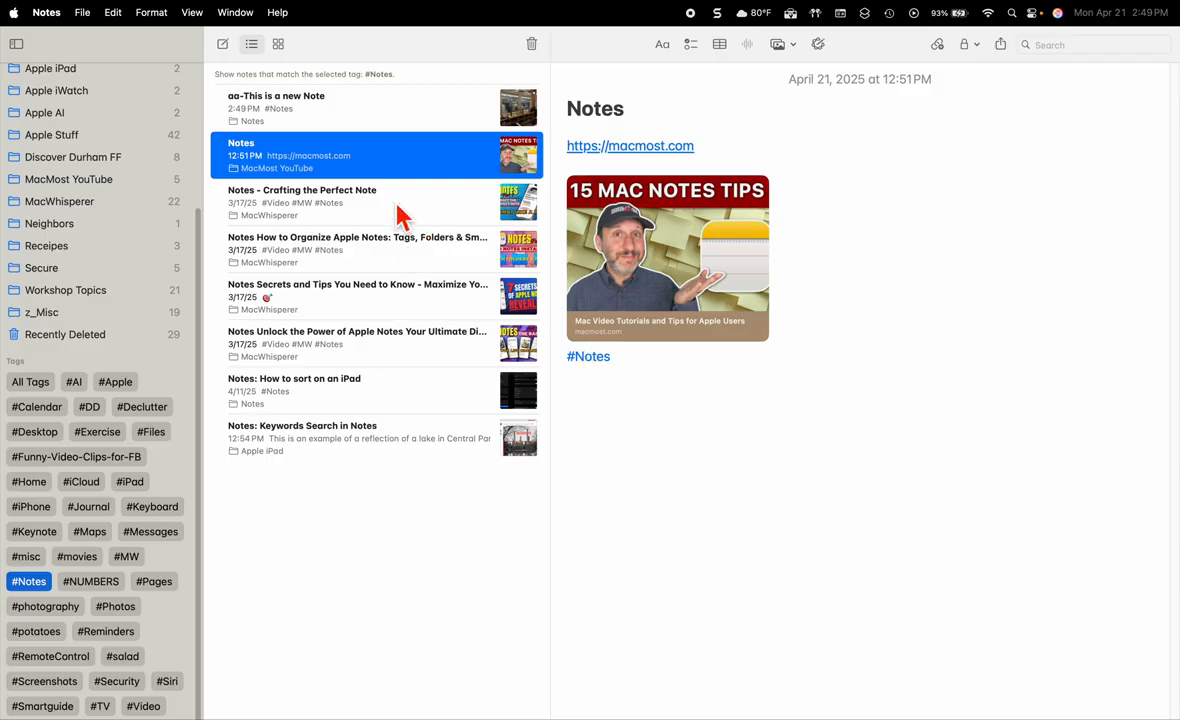
left_click(401, 212)
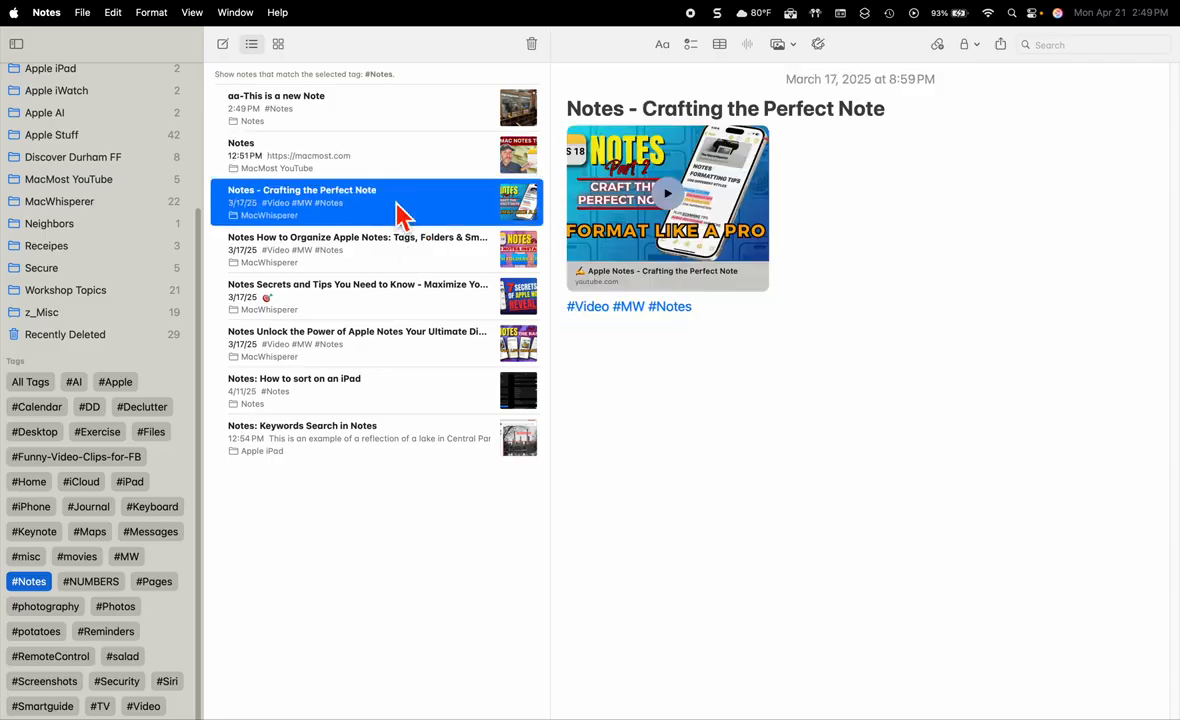
left_click(344, 240)
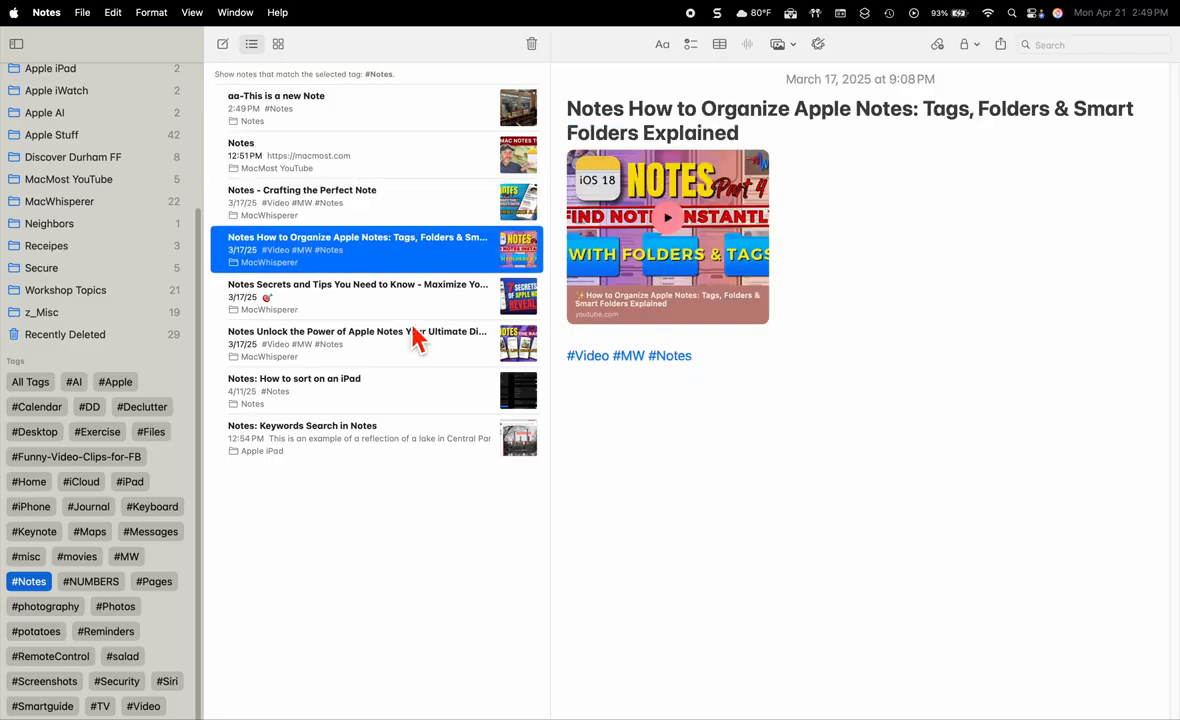
left_click(347, 288)
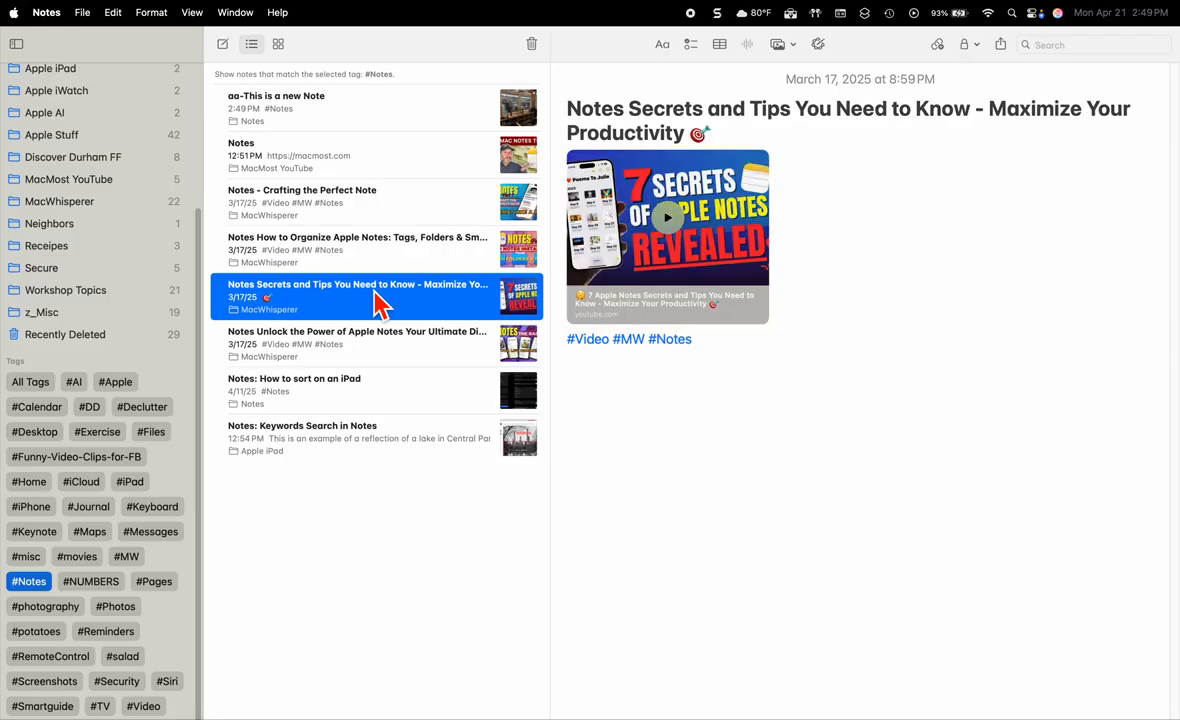
left_click(376, 408)
left_click(370, 456)
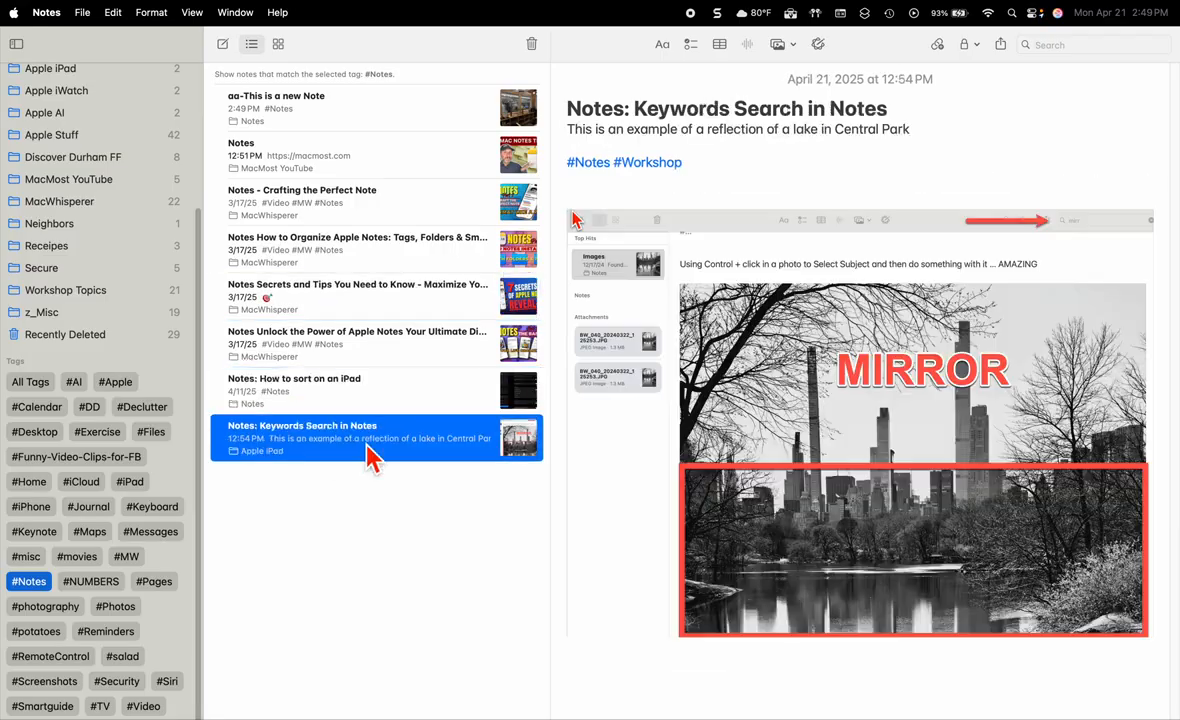
left_click(360, 127)
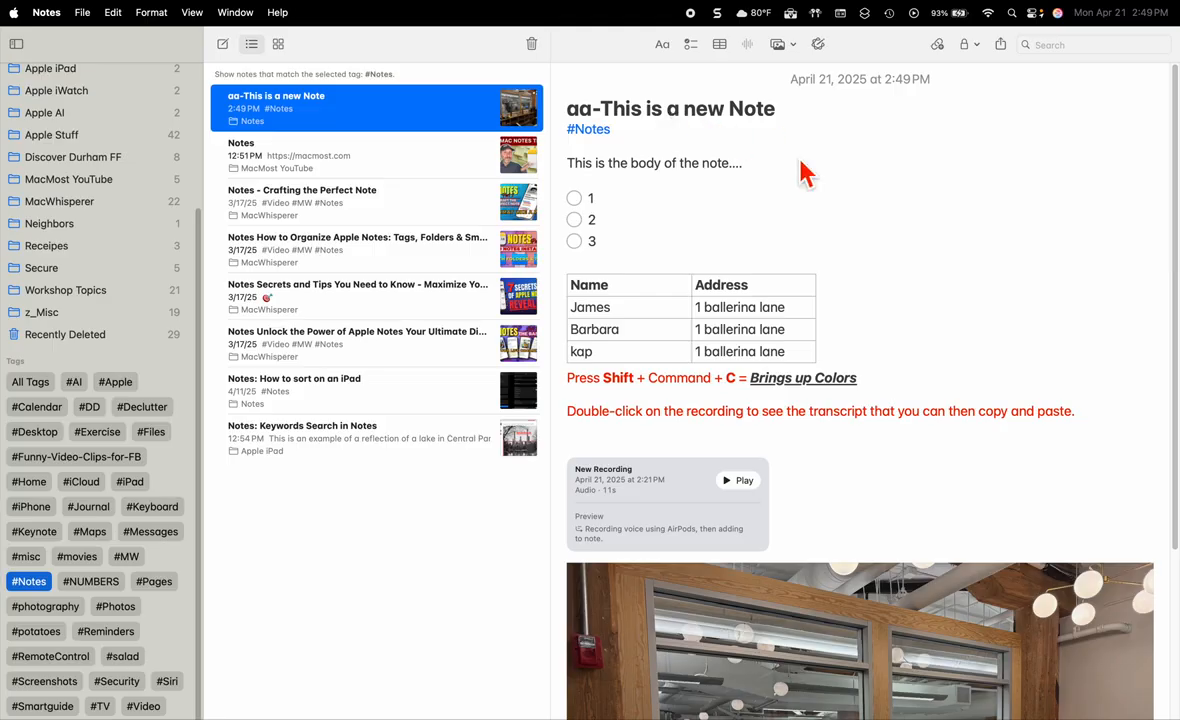
- Insert the existing tag #Notes on a new line under the title of "ab-New Note Recording" in the Notes folder
scroll(105, 100, "up", 5)
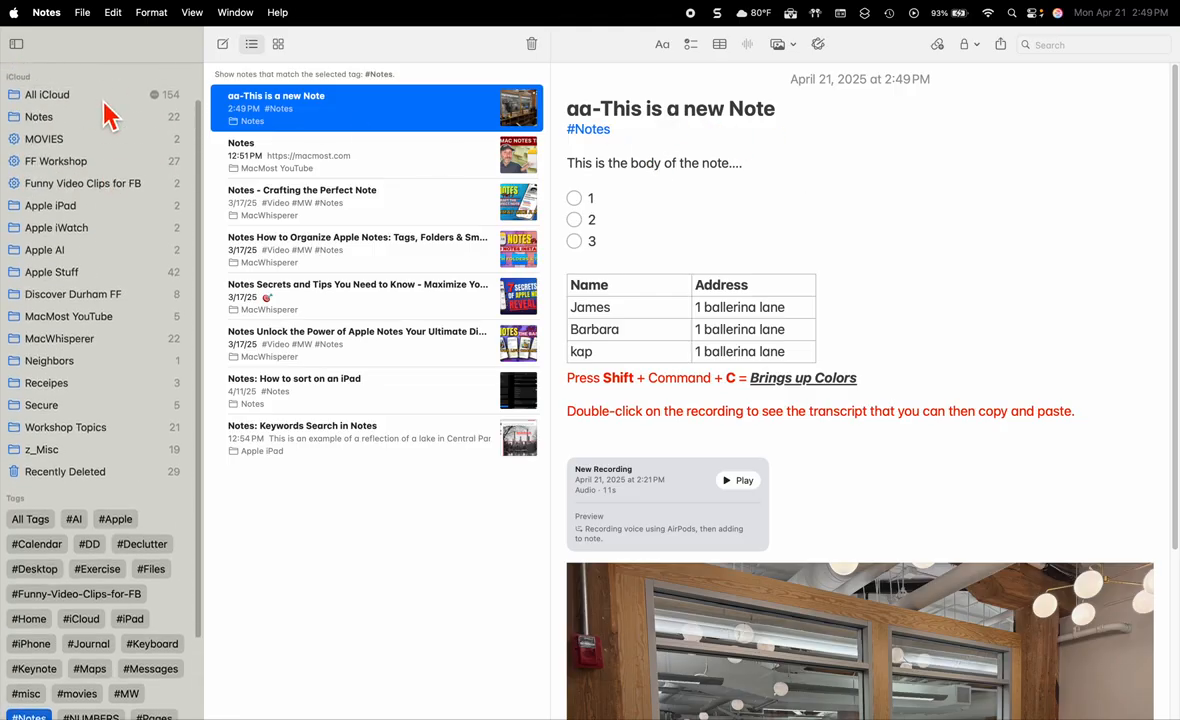
left_click(46, 164)
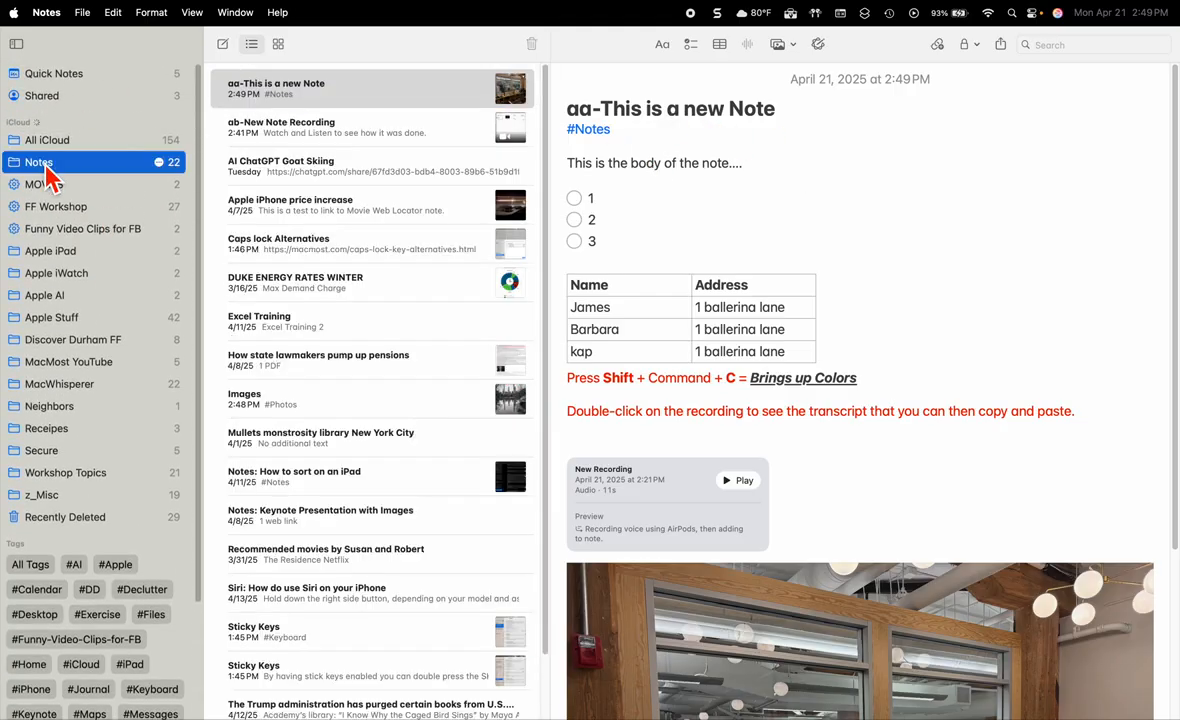
left_click(324, 147)
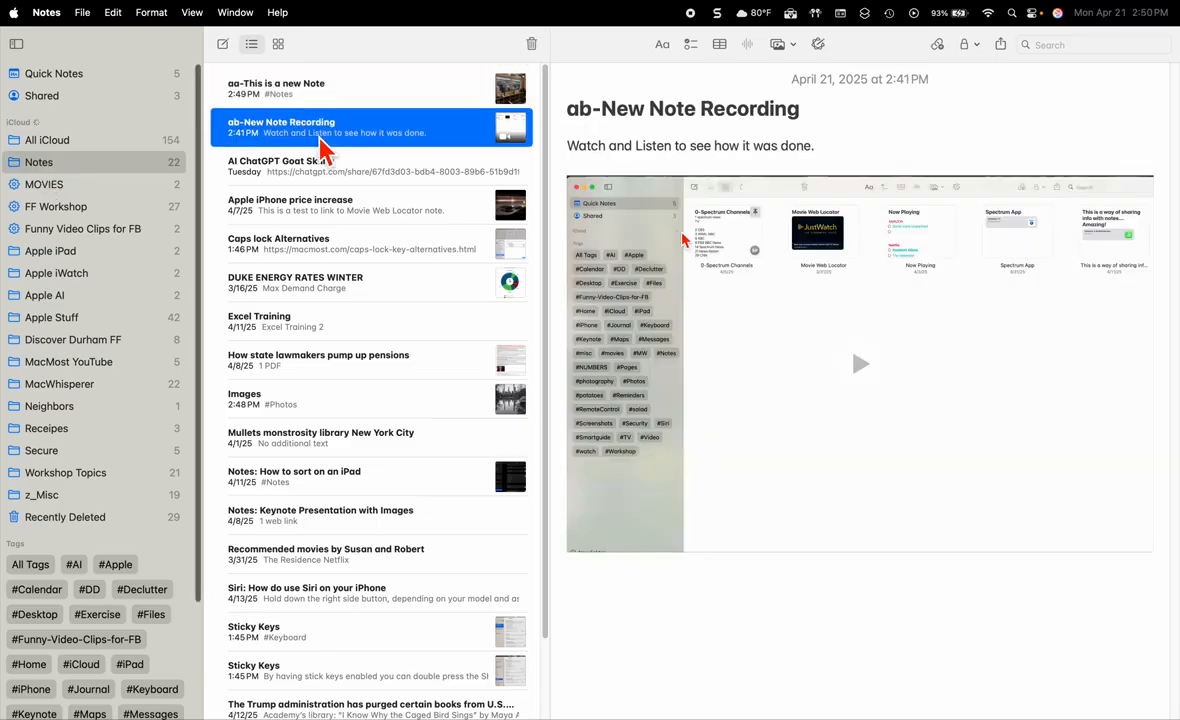
left_click(818, 122)
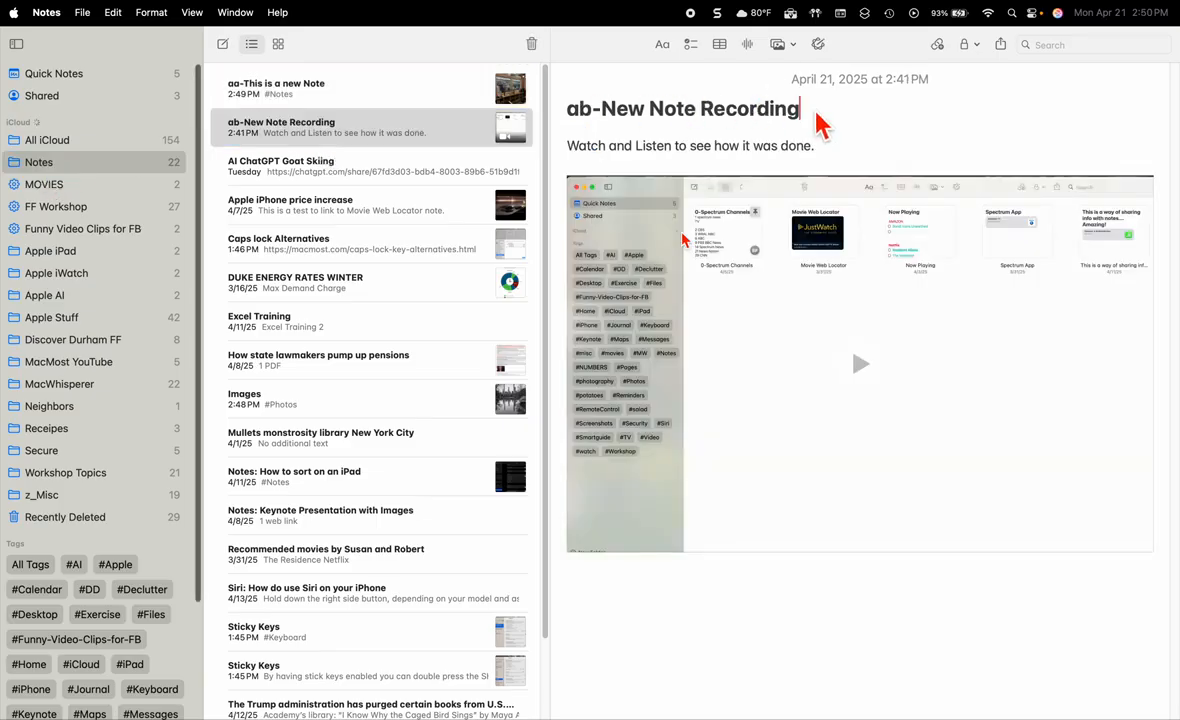
key("Return")
key("shift")
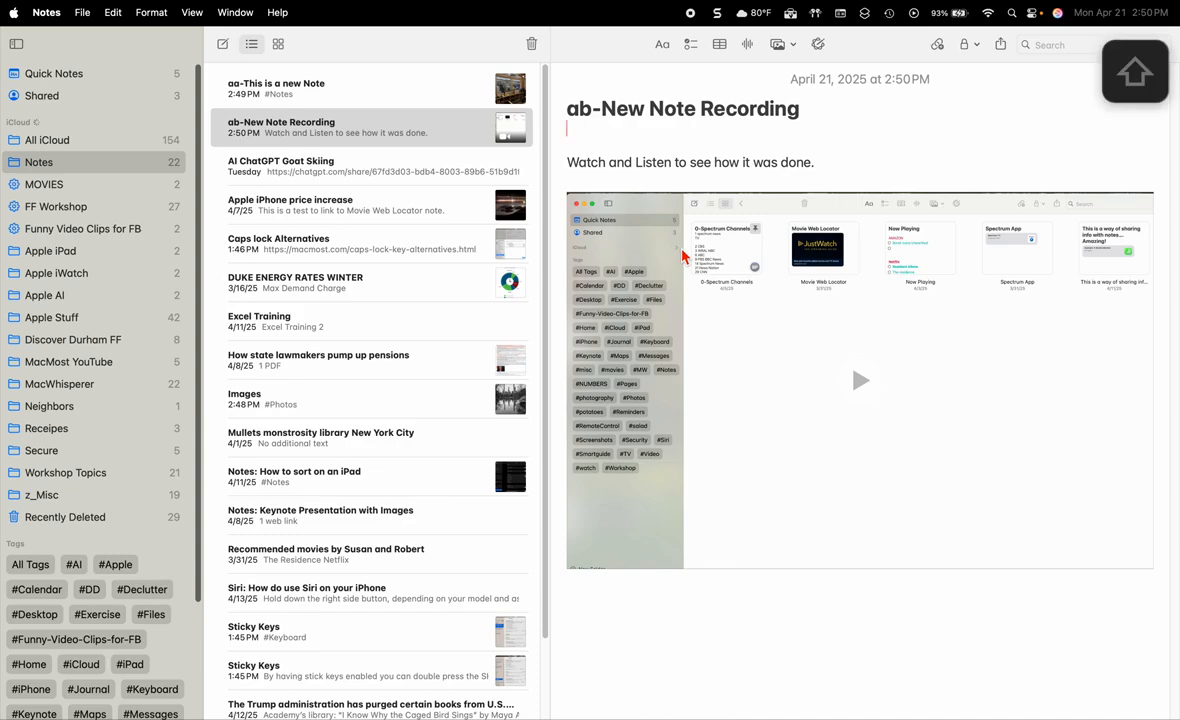
type("#")
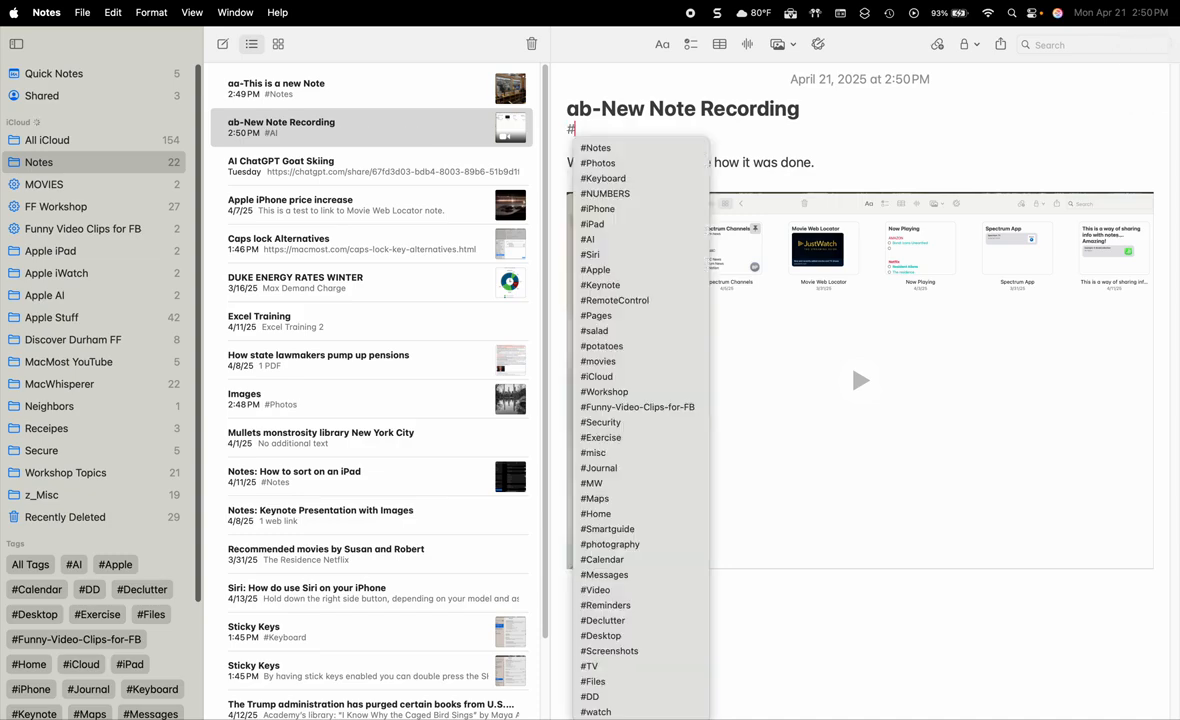
left_click(621, 150)
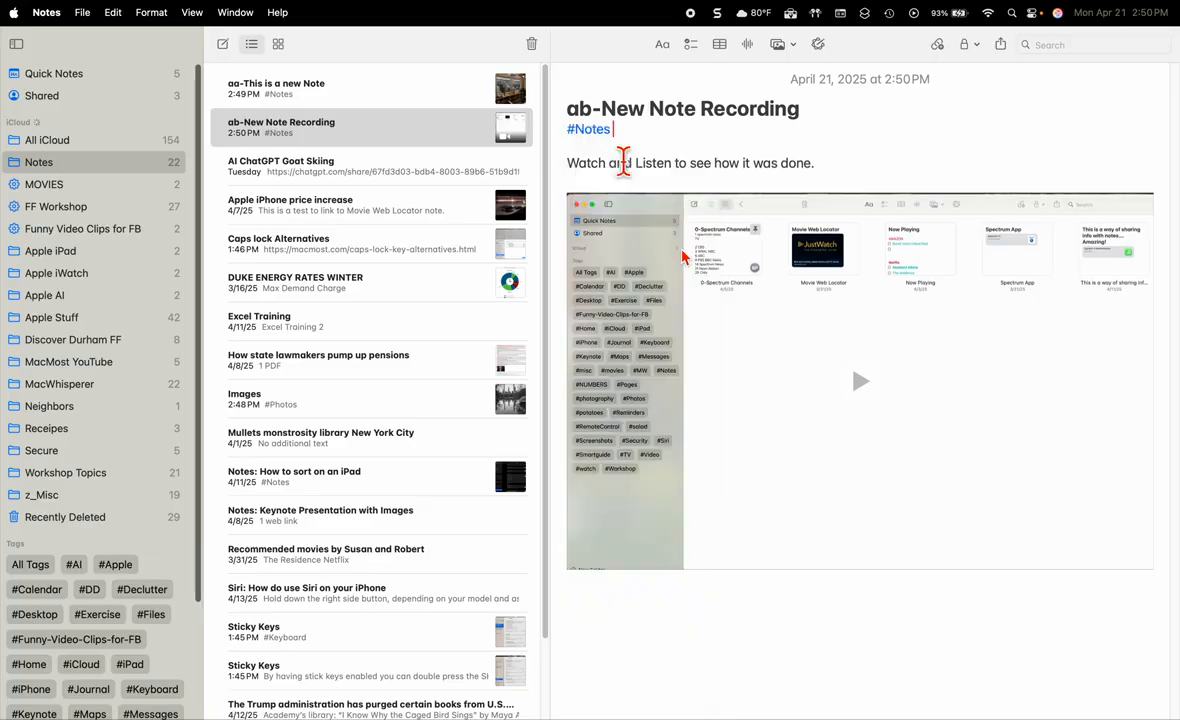
- Show all iCloud notes and view "aa-This is a new Note" and "ab-New Note Recording" among them
left_click(84, 143)
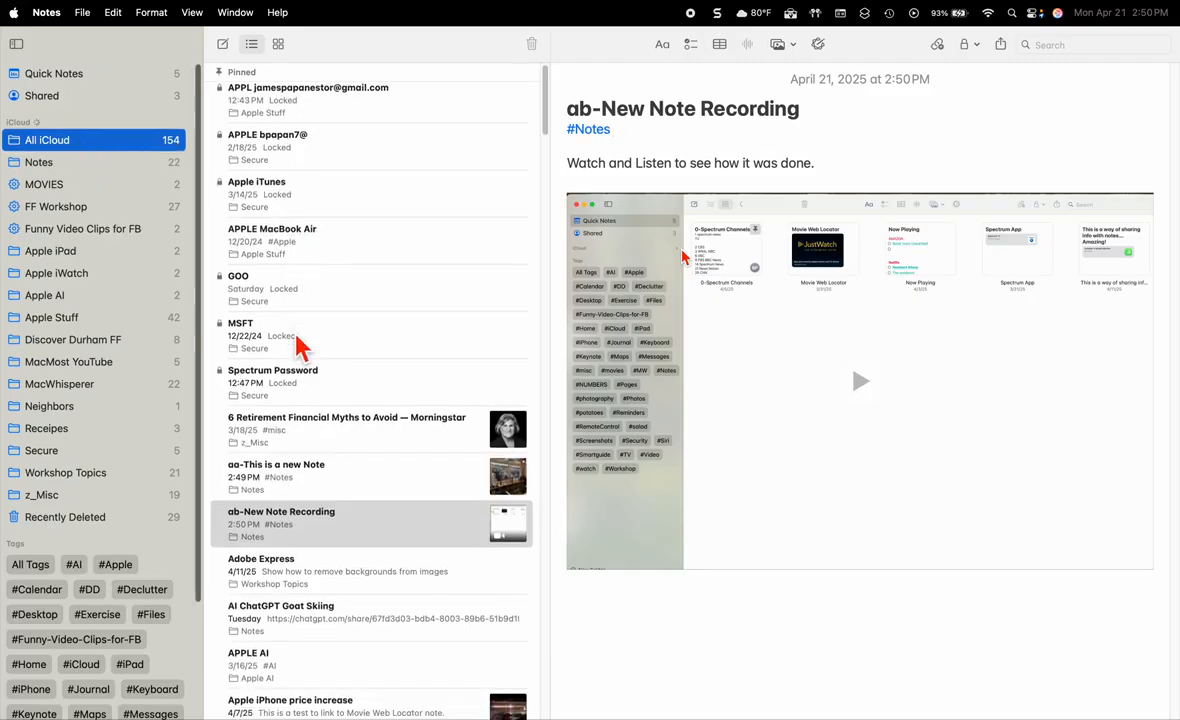
scroll(300, 345, "down", 3)
left_click(316, 348)
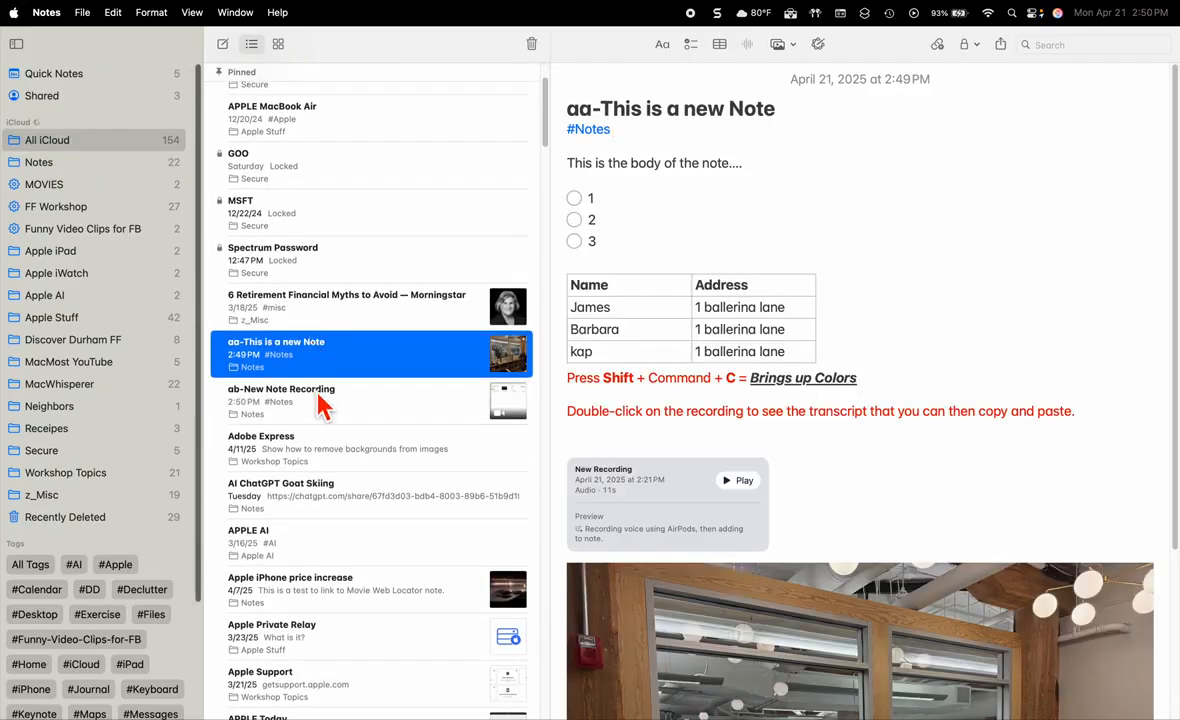
left_click(320, 400)
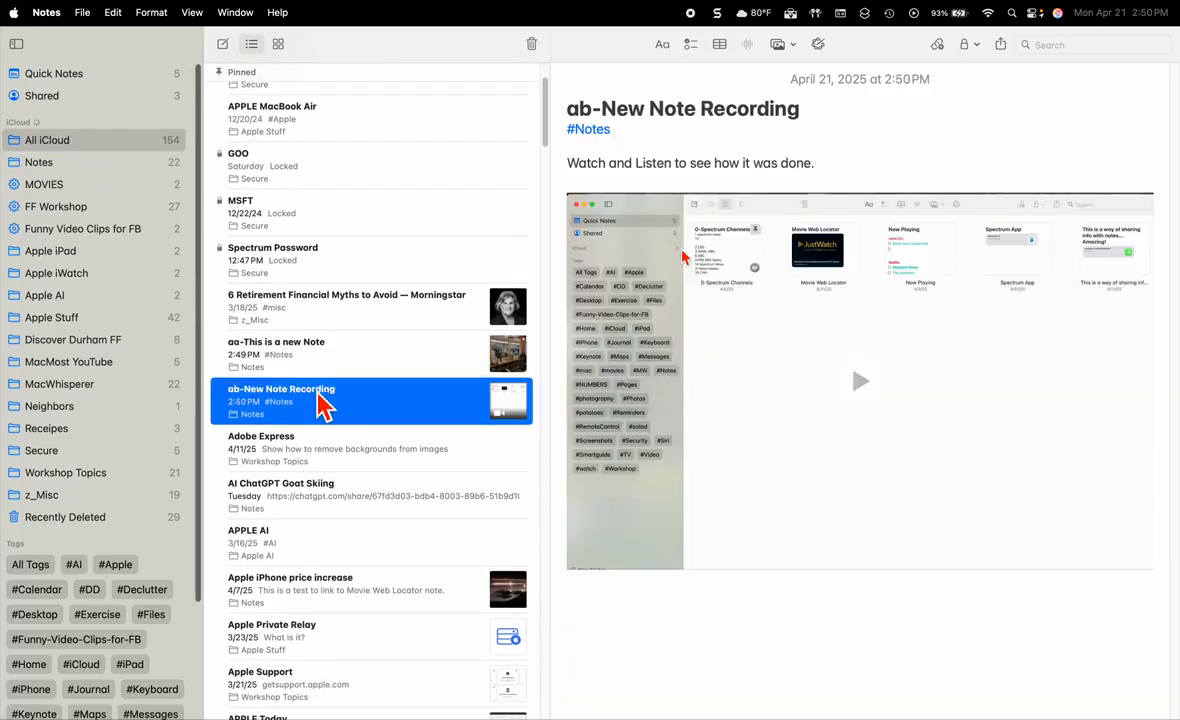
- Look through the notes in the Notes folder and return to the list of all iCloud notes
left_click(63, 165)
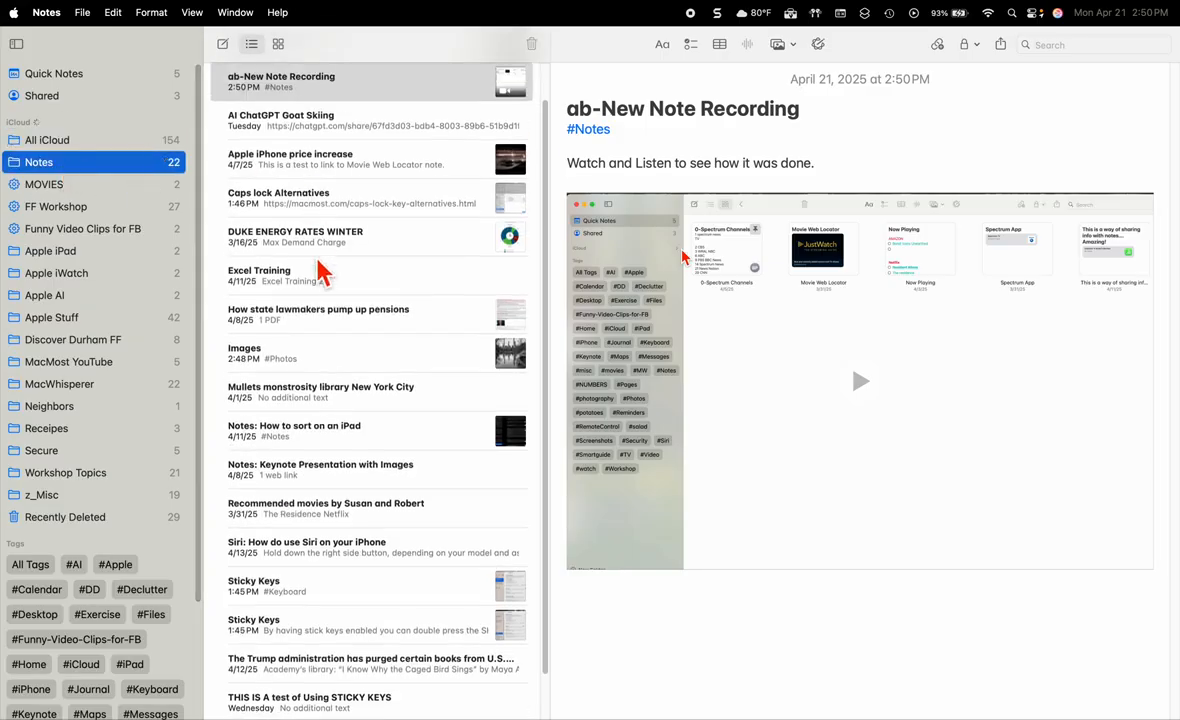
scroll(320, 272, "up", 2)
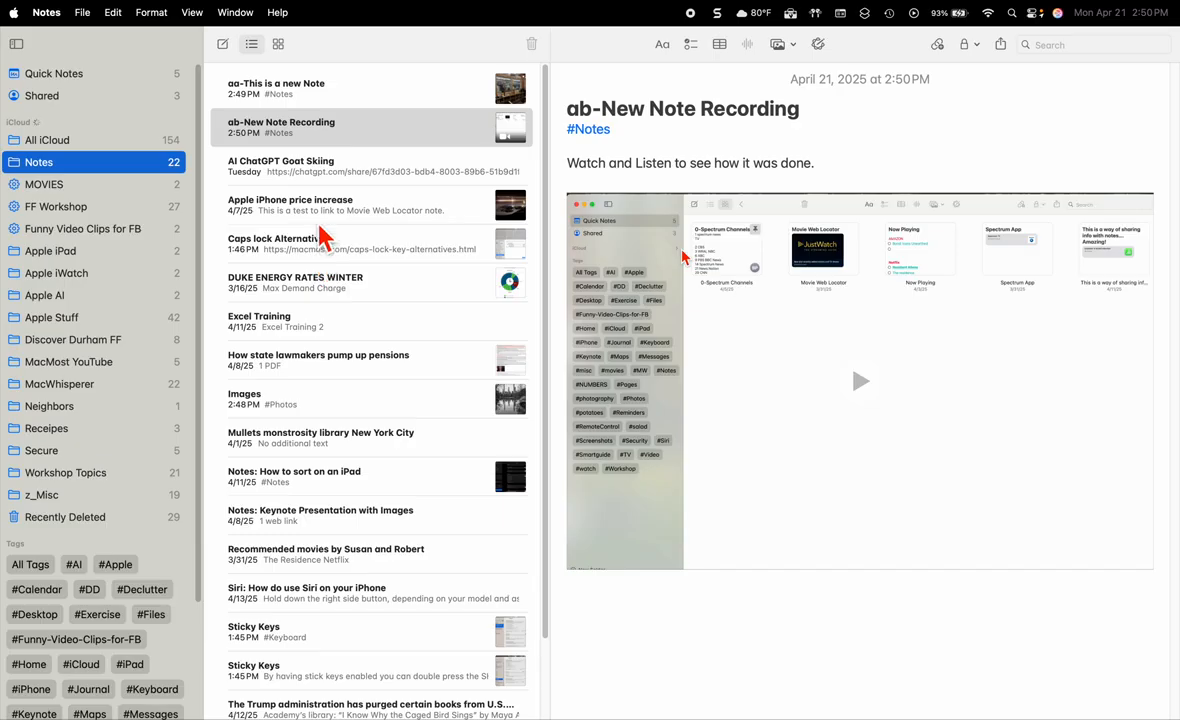
left_click(72, 154)
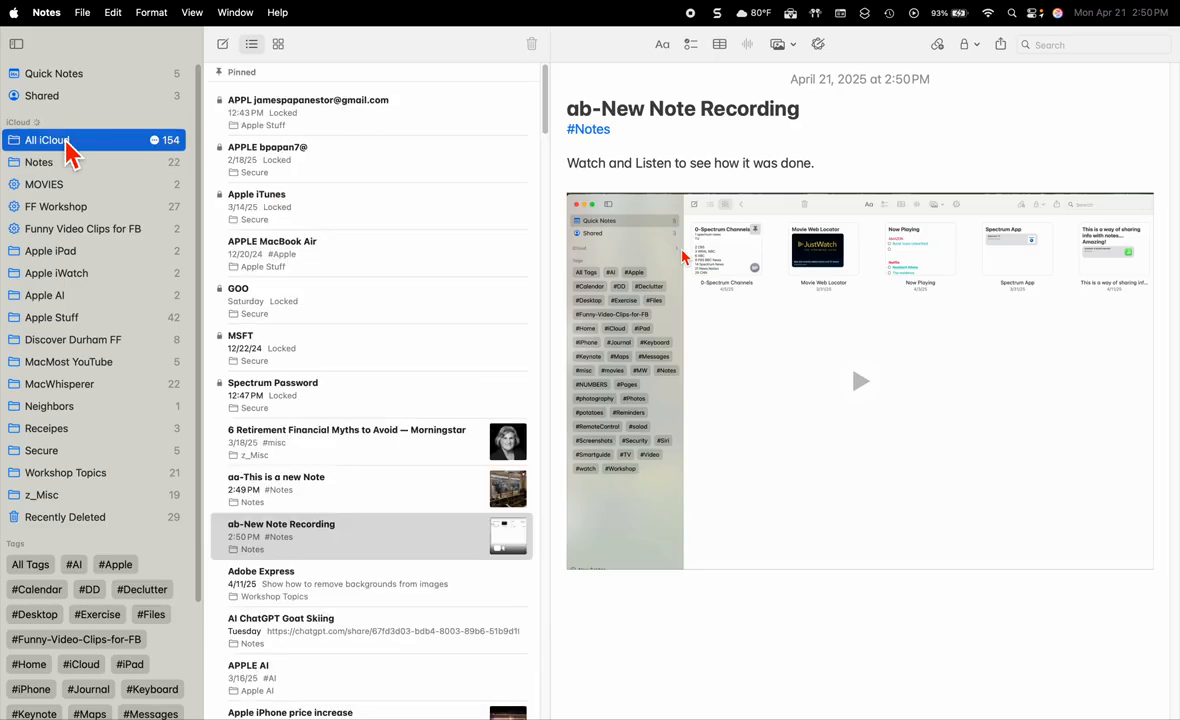
- Filter the notes by the #Notes tag and view them from "aa-This is a new Note" to "Notes How to Organize Apple Notes"
scroll(80, 305, "down", 5)
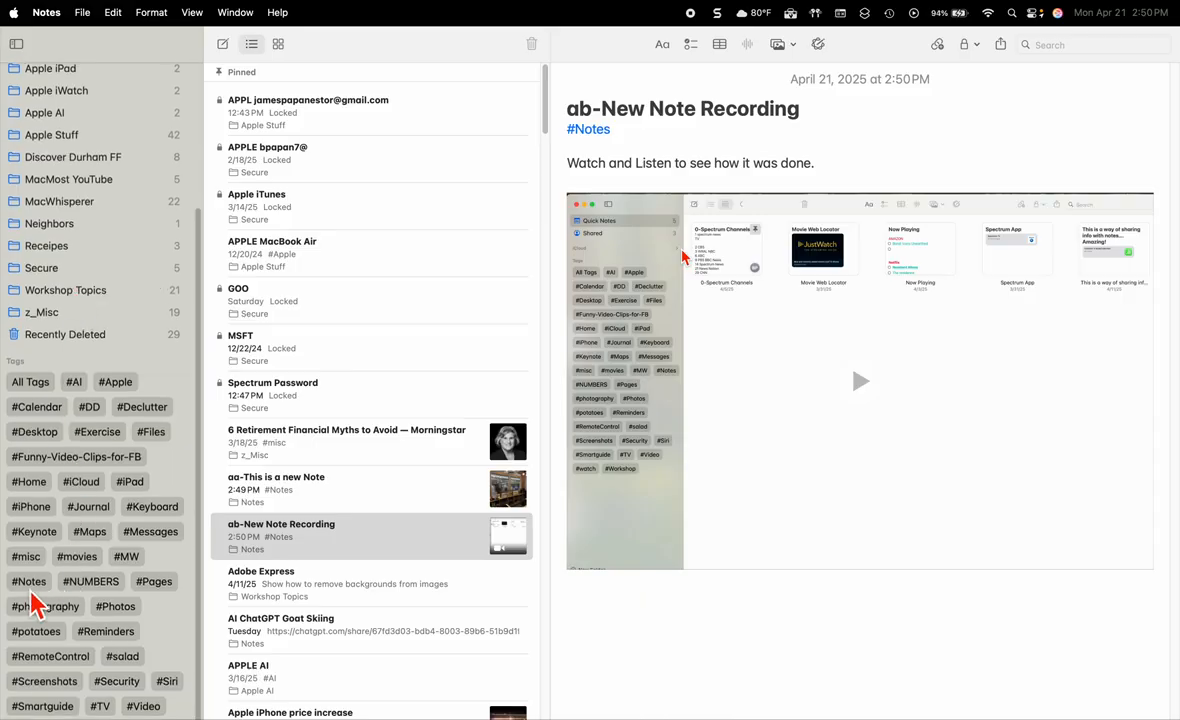
left_click(30, 582)
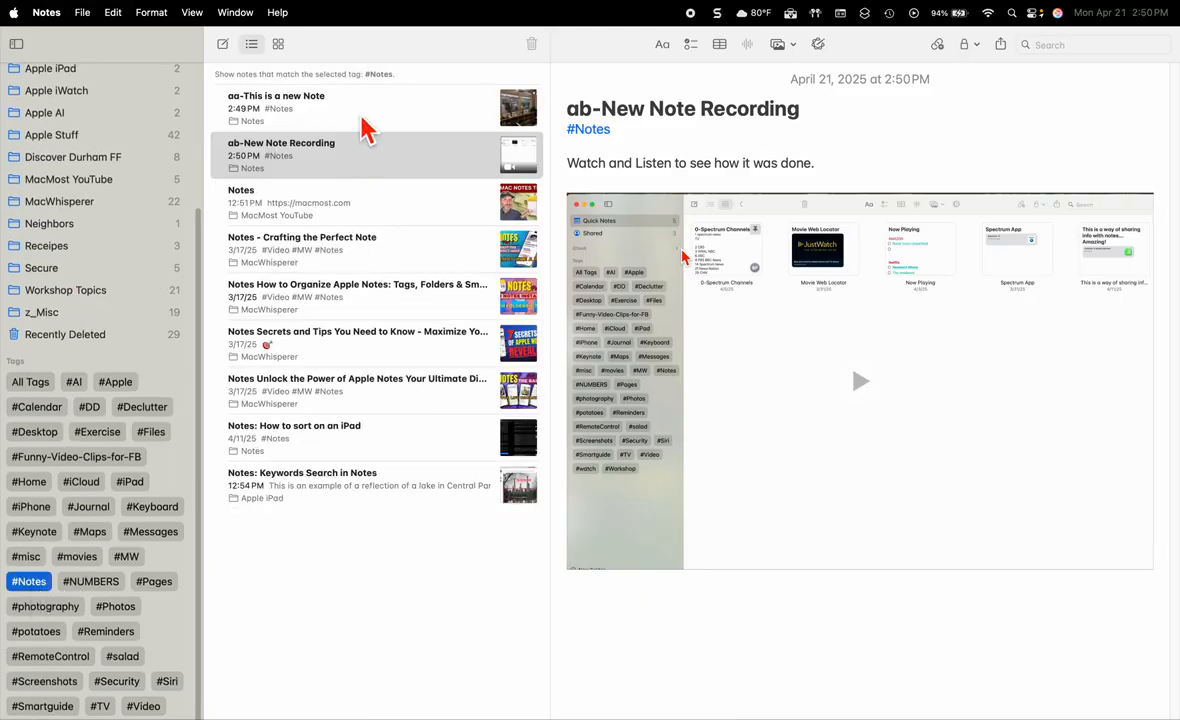
left_click(365, 125)
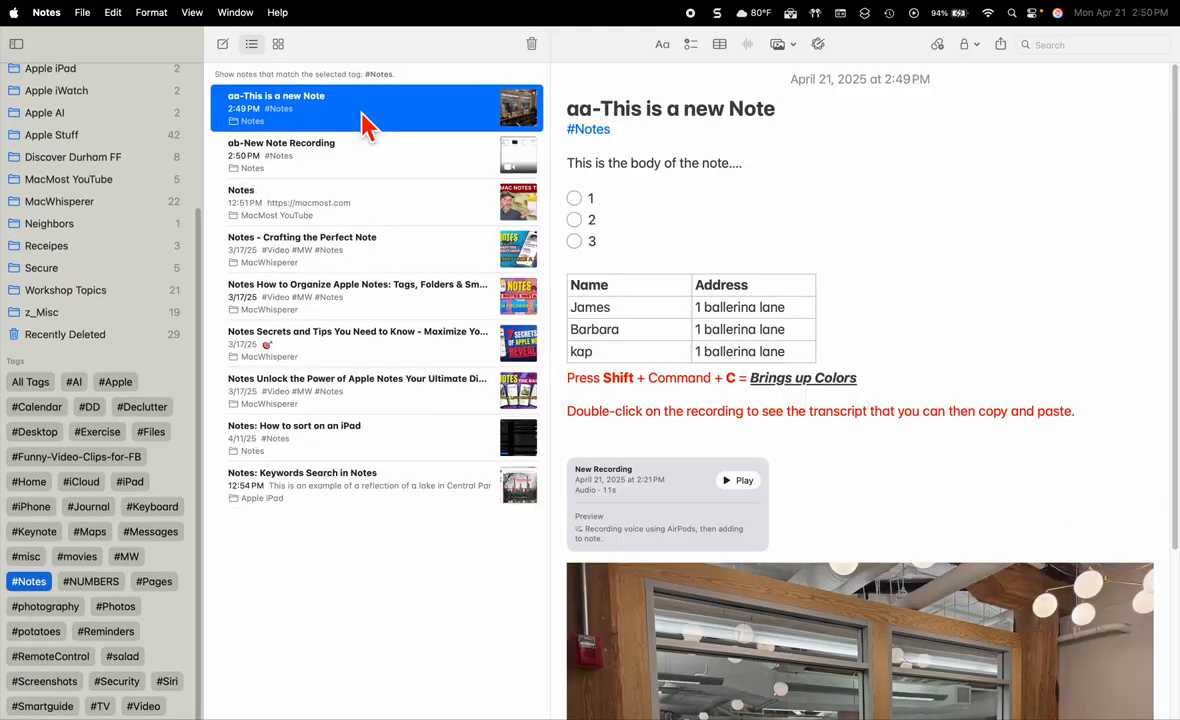
left_click(378, 168)
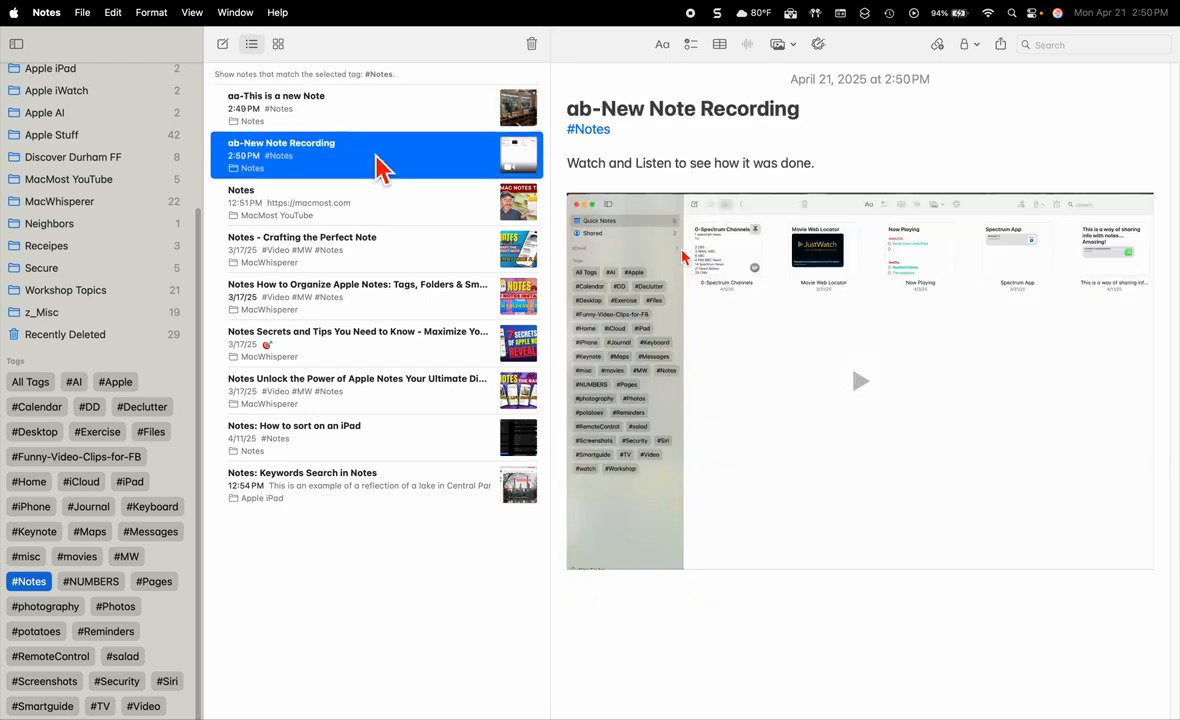
left_click(375, 214)
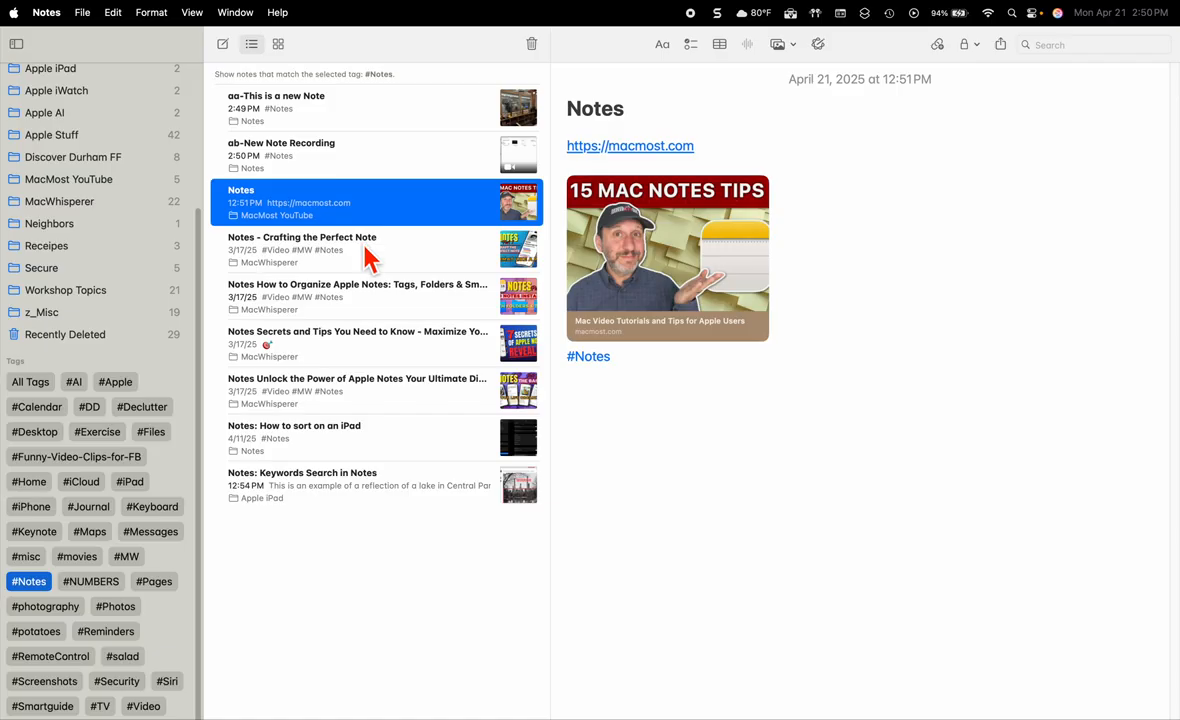
left_click(365, 257)
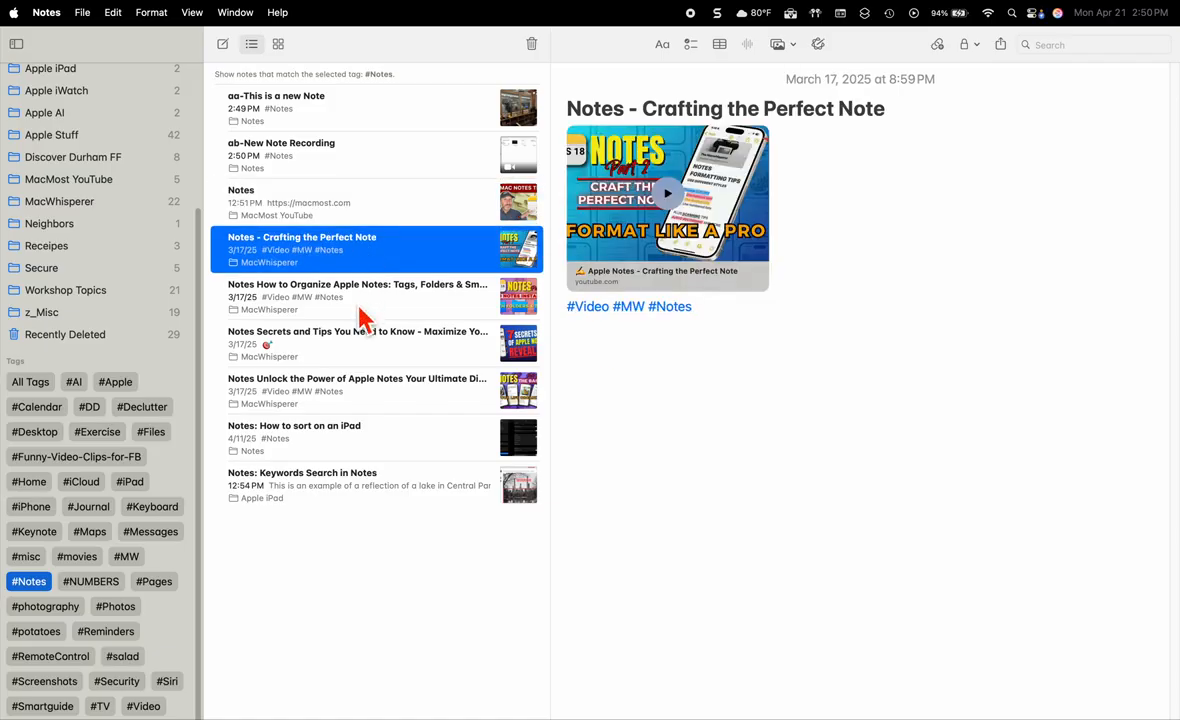
left_click(364, 305)
- Open the "Notes Secrets and Tips You Need to Know" note and delete its #MW tag
left_click(365, 360)
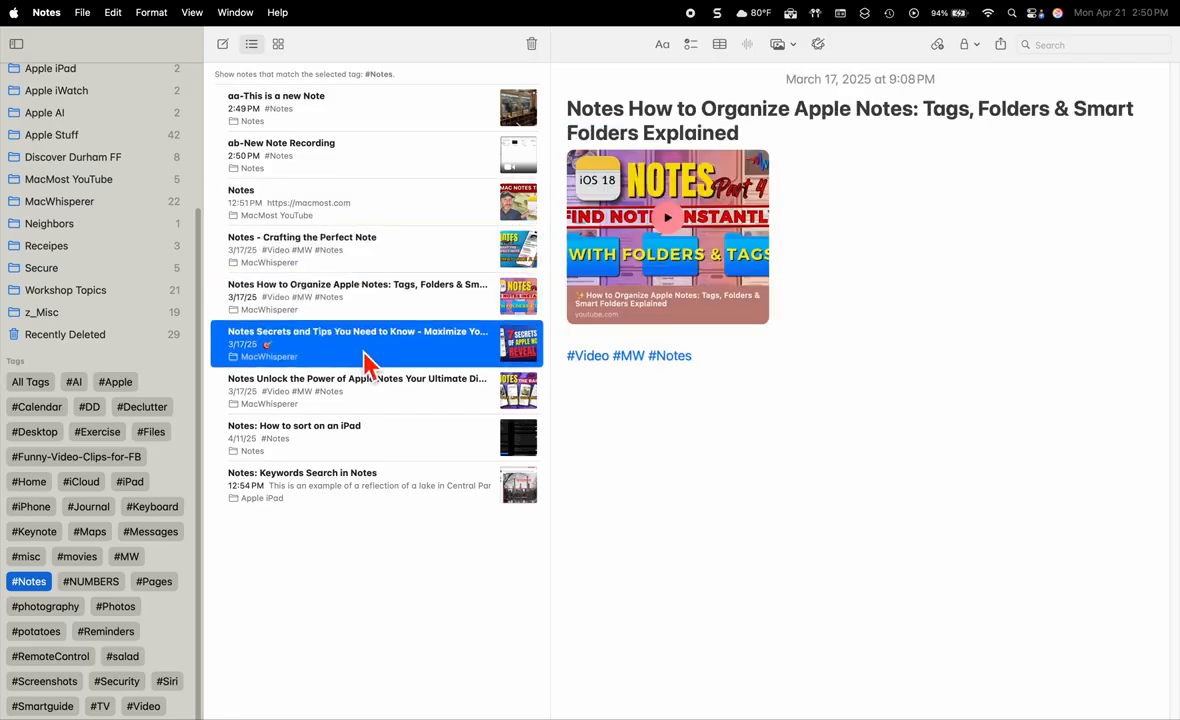
left_click(740, 361)
left_click(648, 340)
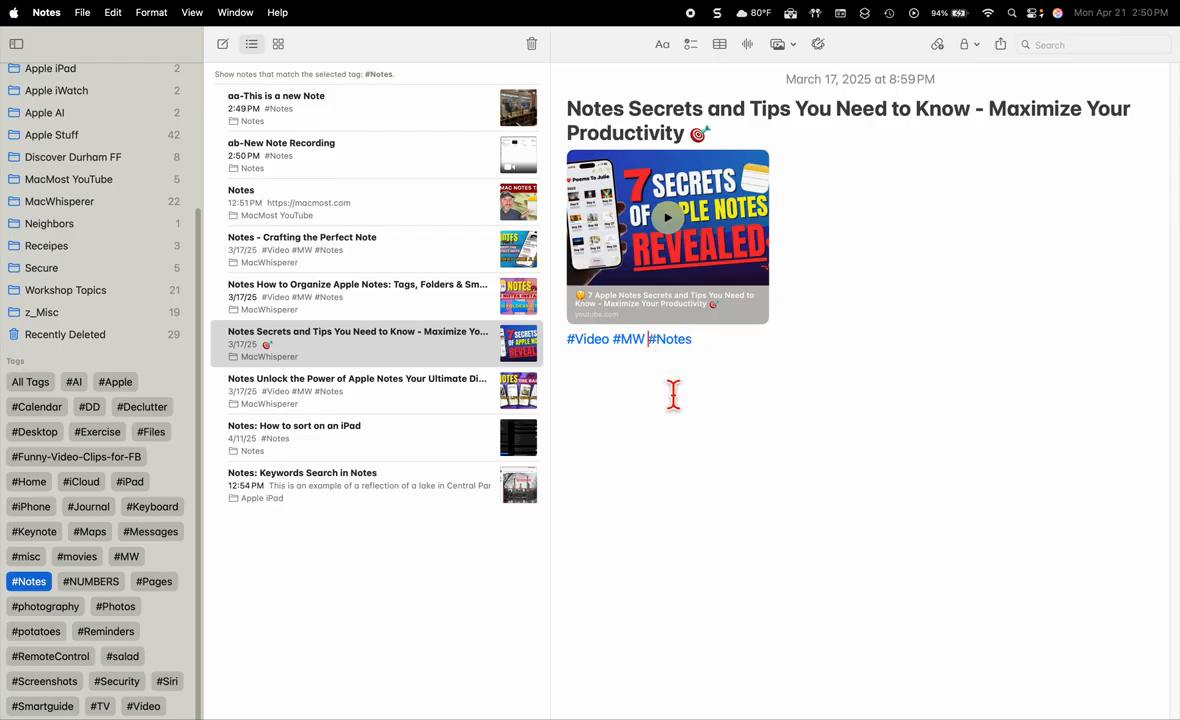
key("BackSpace")
key("BackSpace")
key("BackSpace")
key("BackSpace")
key("BackSpace")
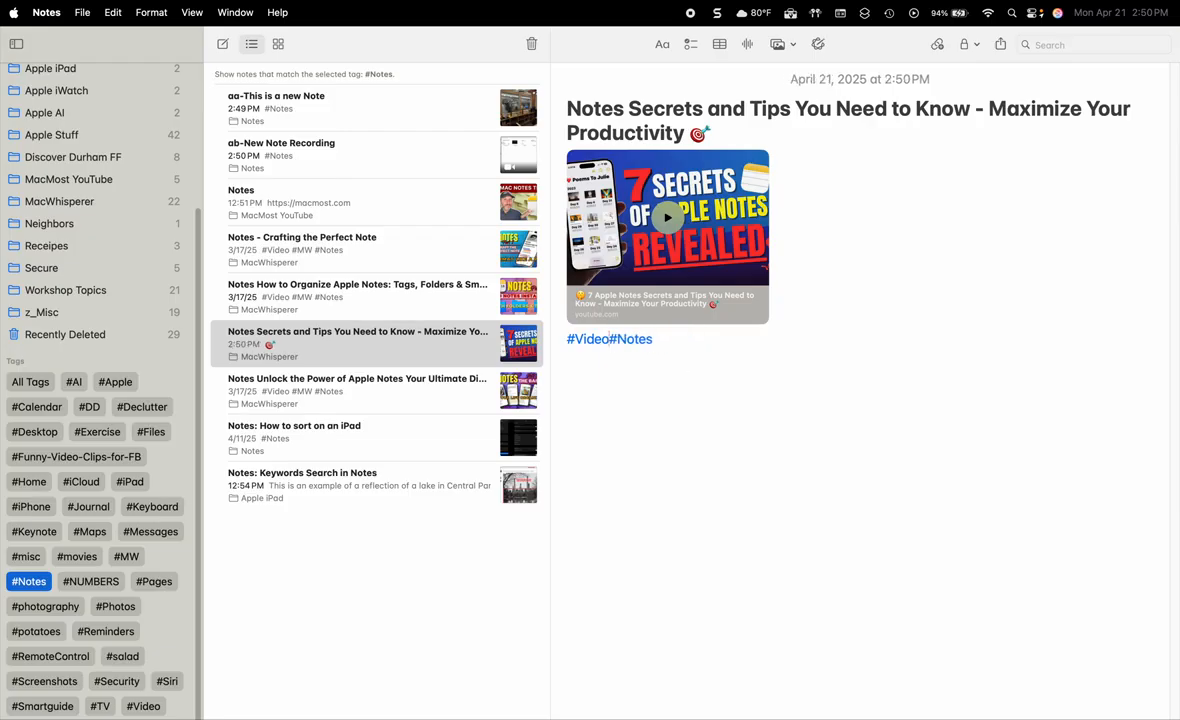
- Add a new tag #Secrets after #Notes in the "Notes Secrets and Tips You Need to Know" note
left_click(684, 349)
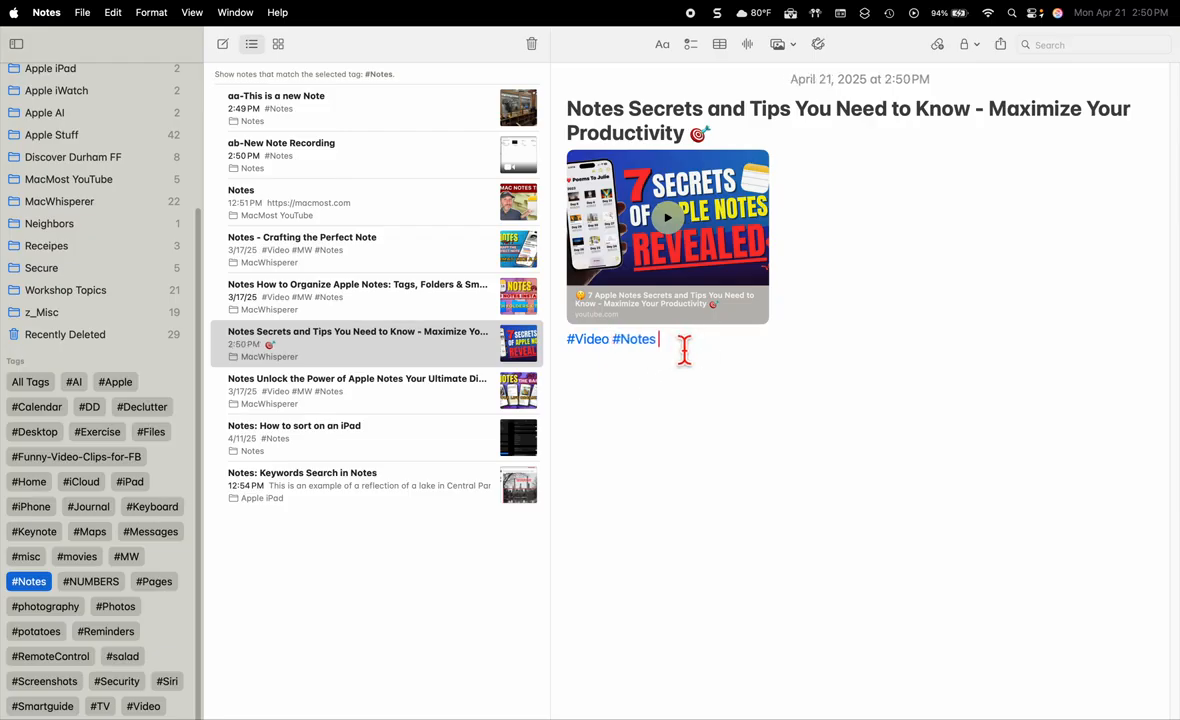
type("#")
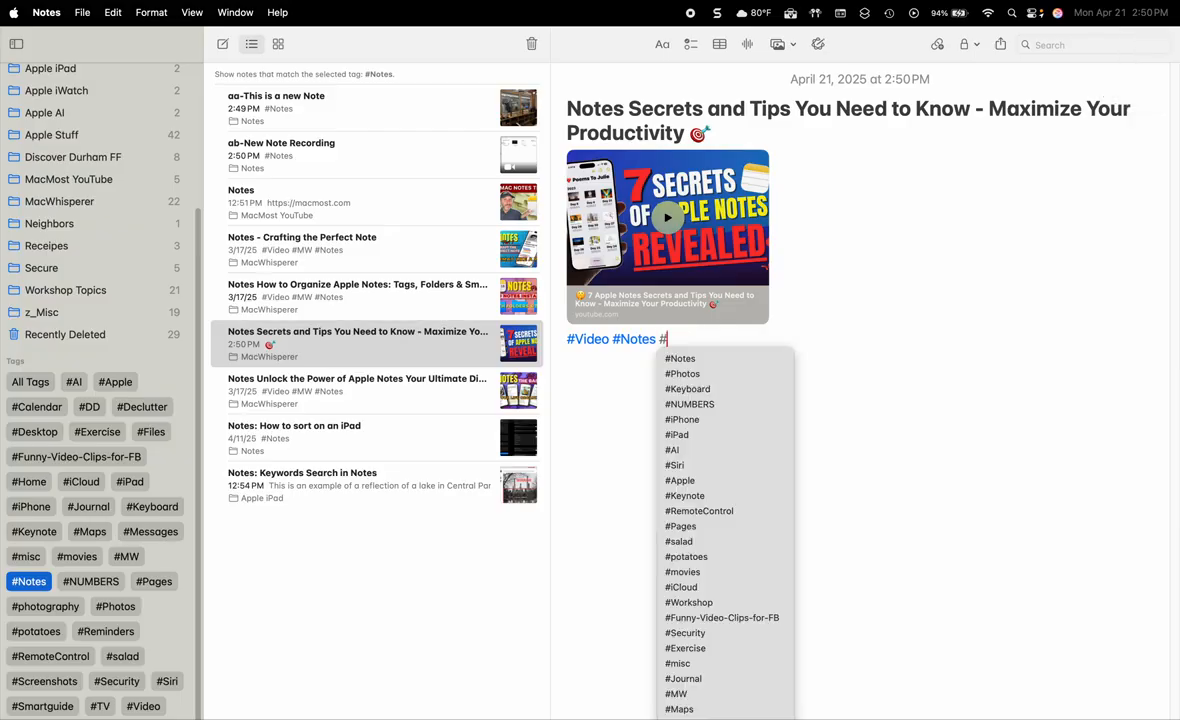
type("S")
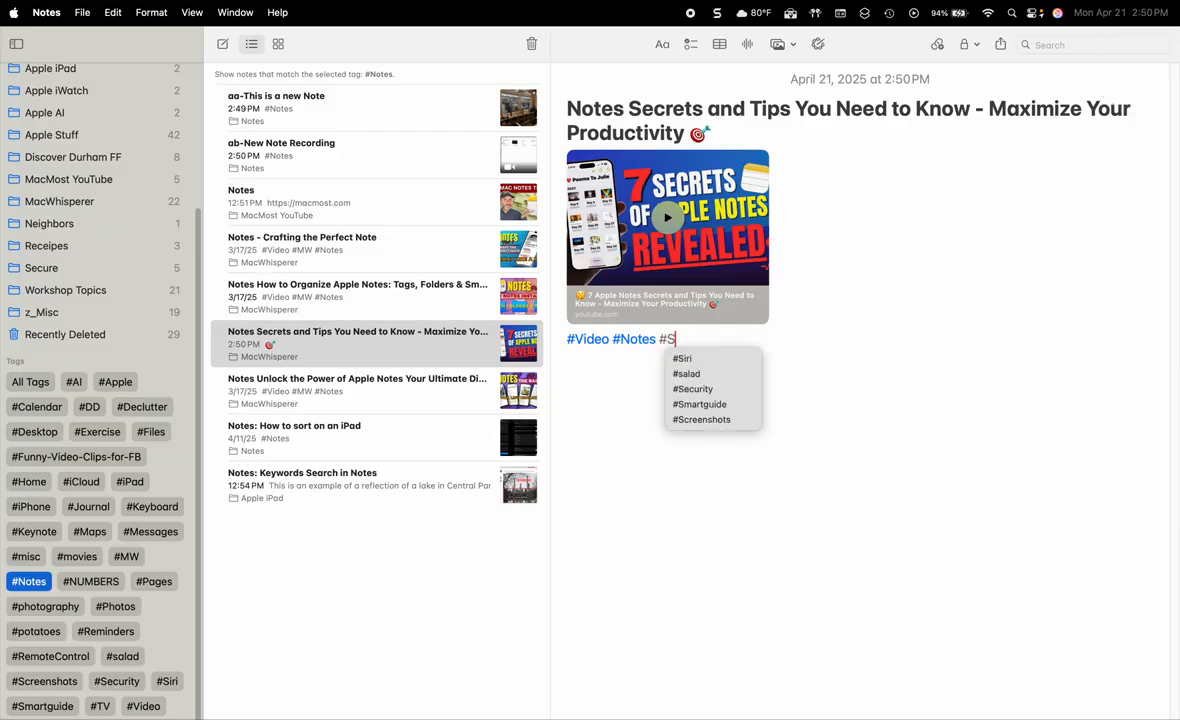
type("e")
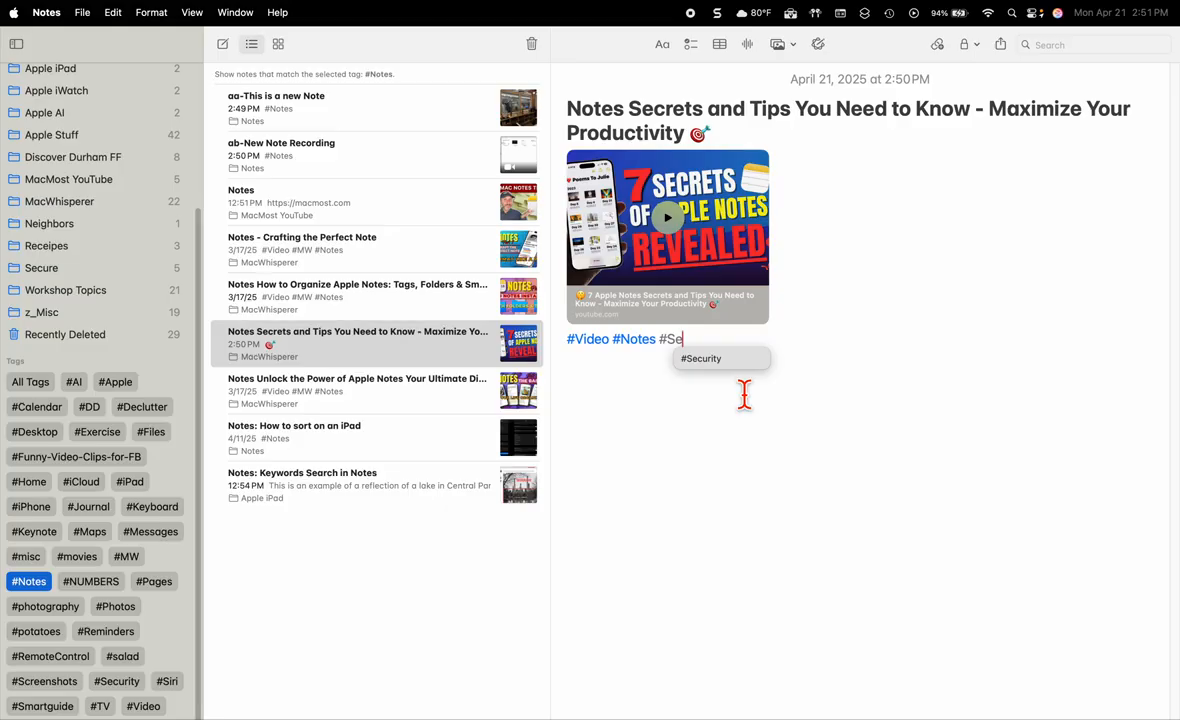
type("crets")
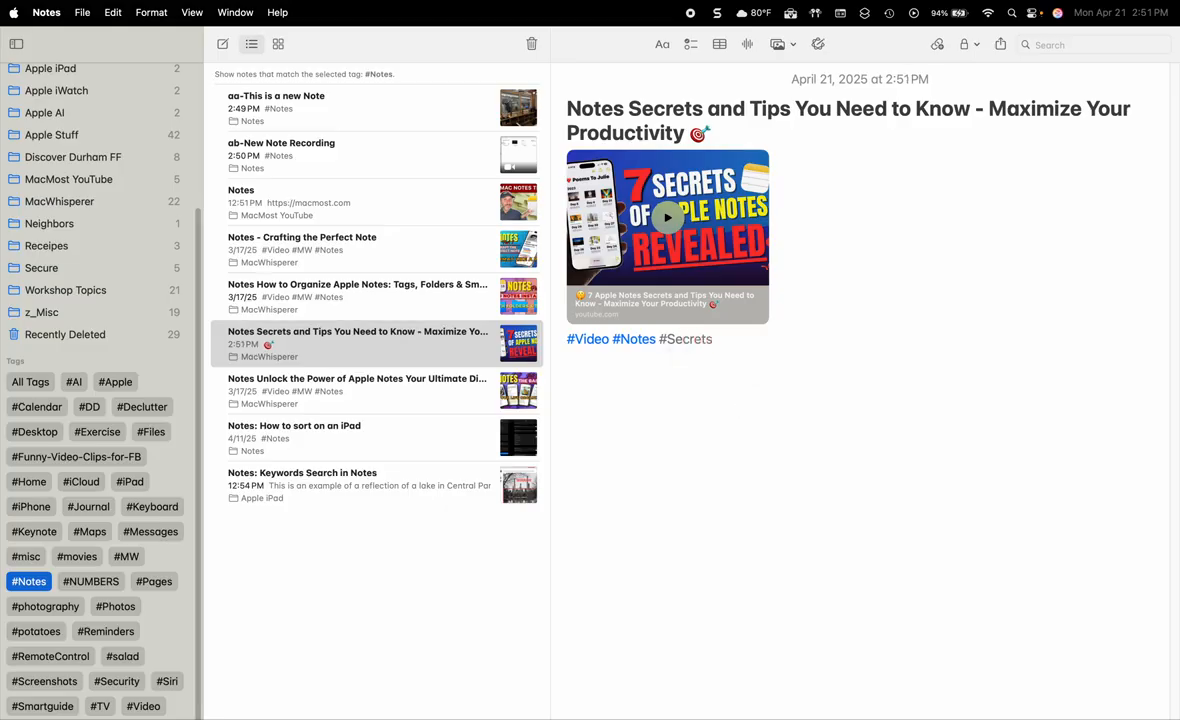
key("Return")
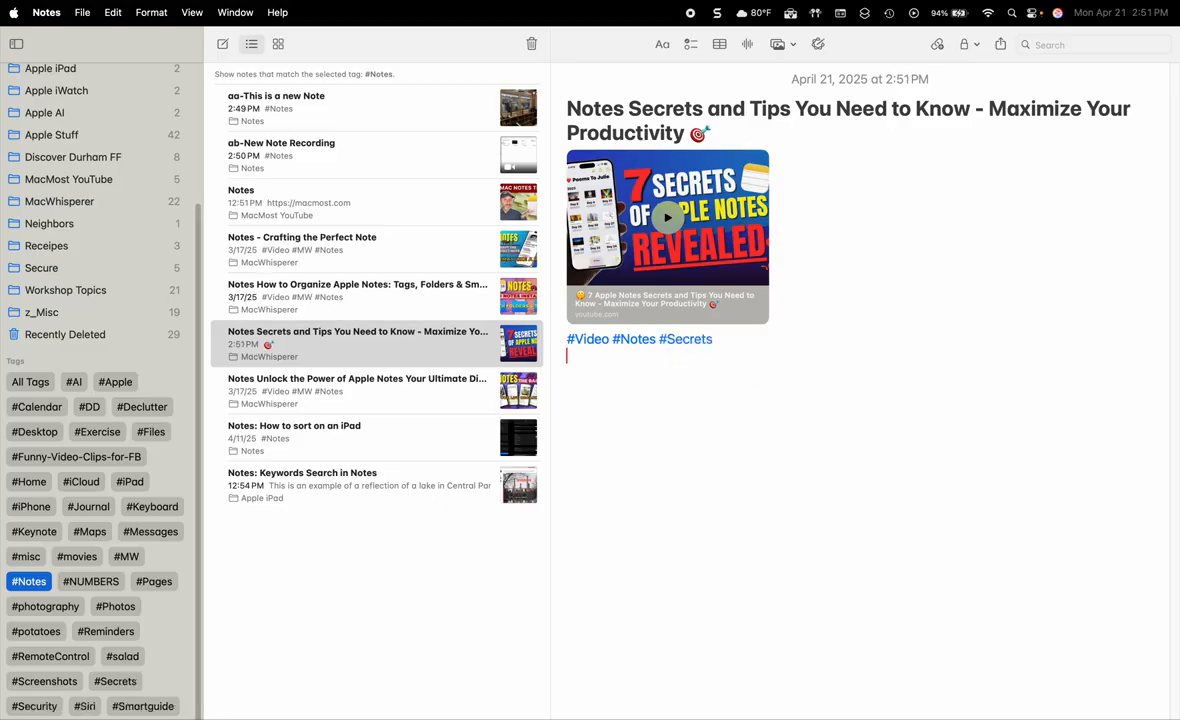
- Show all iCloud notes and filter them by the #Secrets tag
scroll(120, 200, "up", 5)
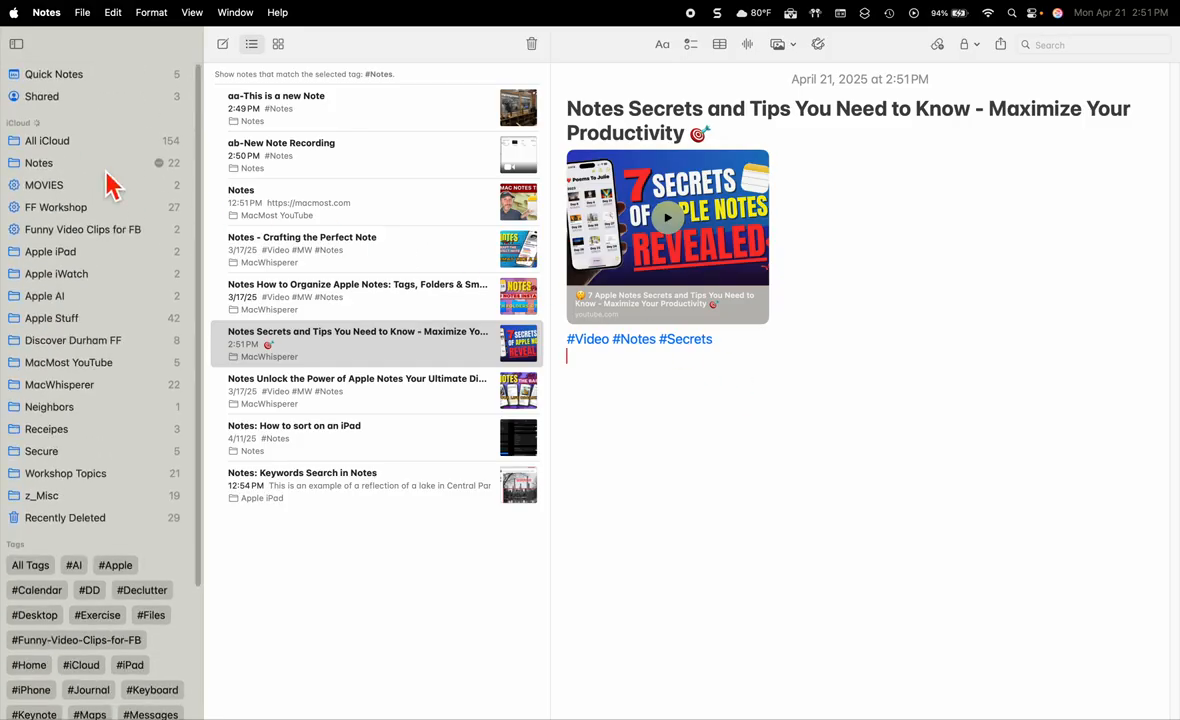
left_click(75, 150)
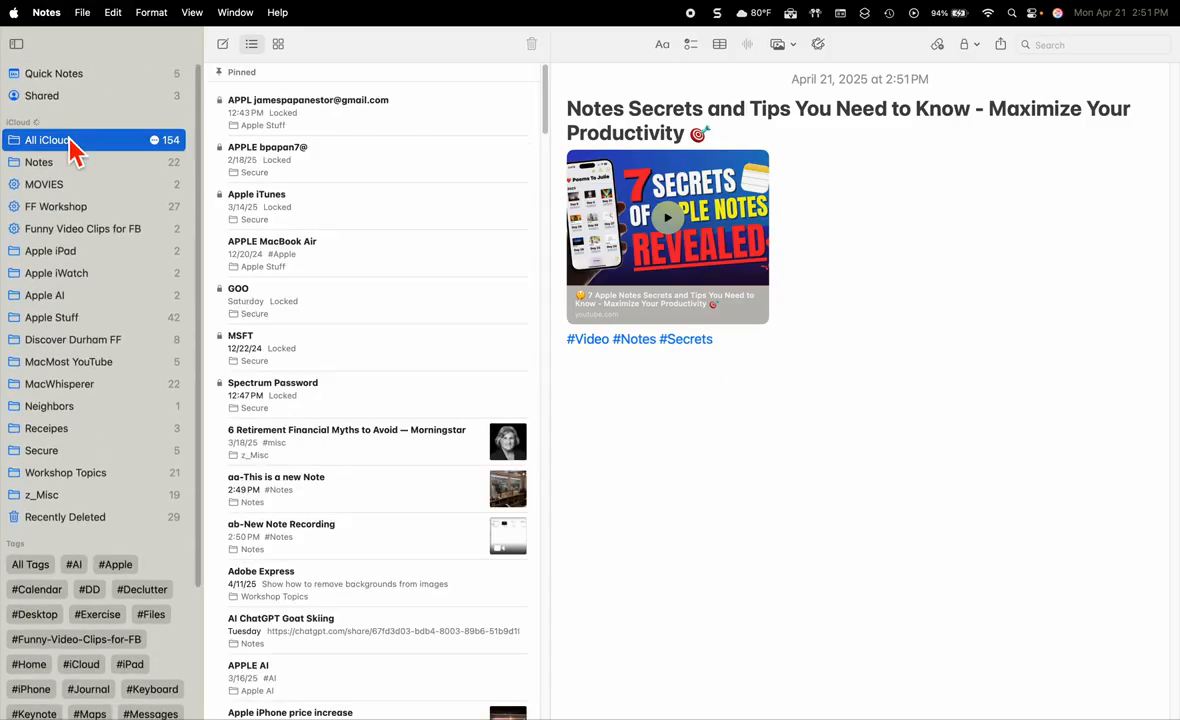
scroll(75, 150, "down", 5)
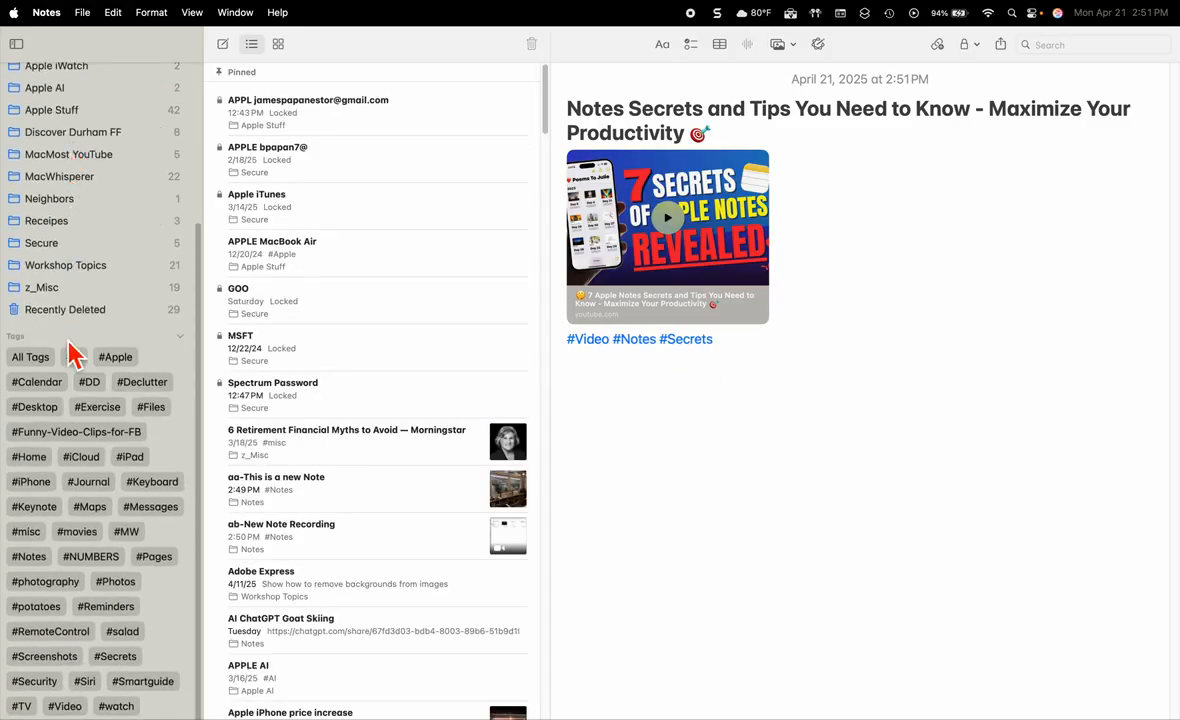
left_click(118, 657)
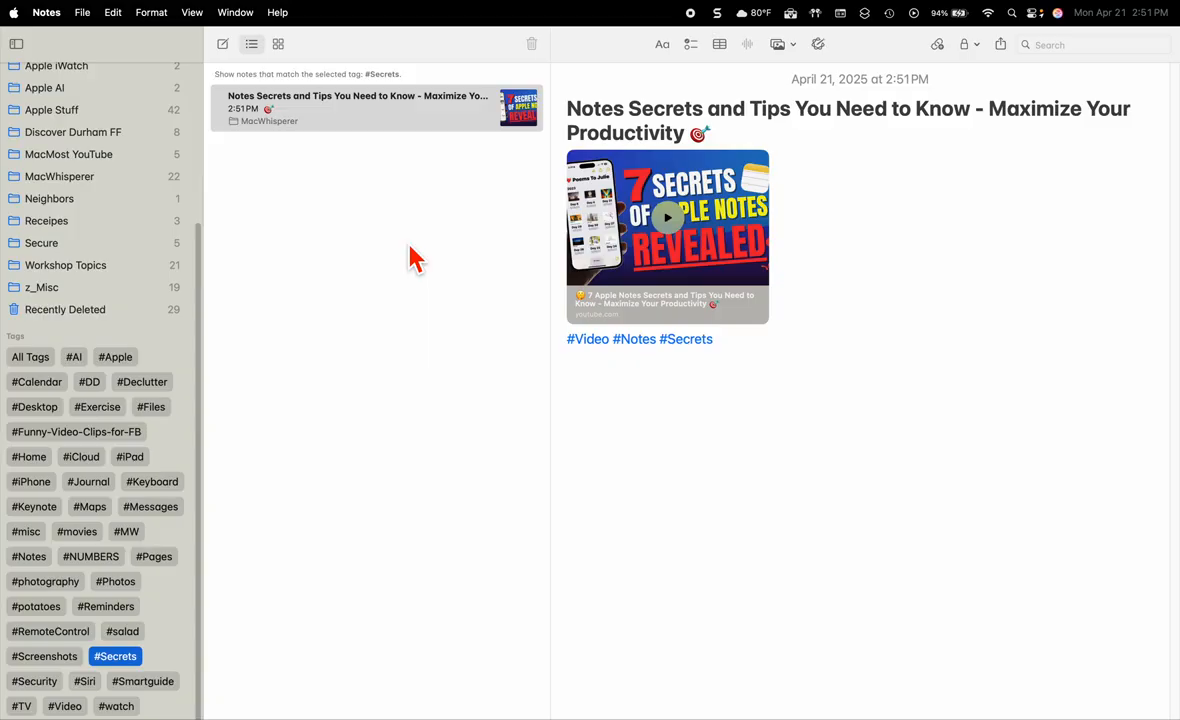
- Delete the #Secrets tag from the "Notes Secrets and Tips You Need to Know" note and check the tag list for it
left_click(735, 350)
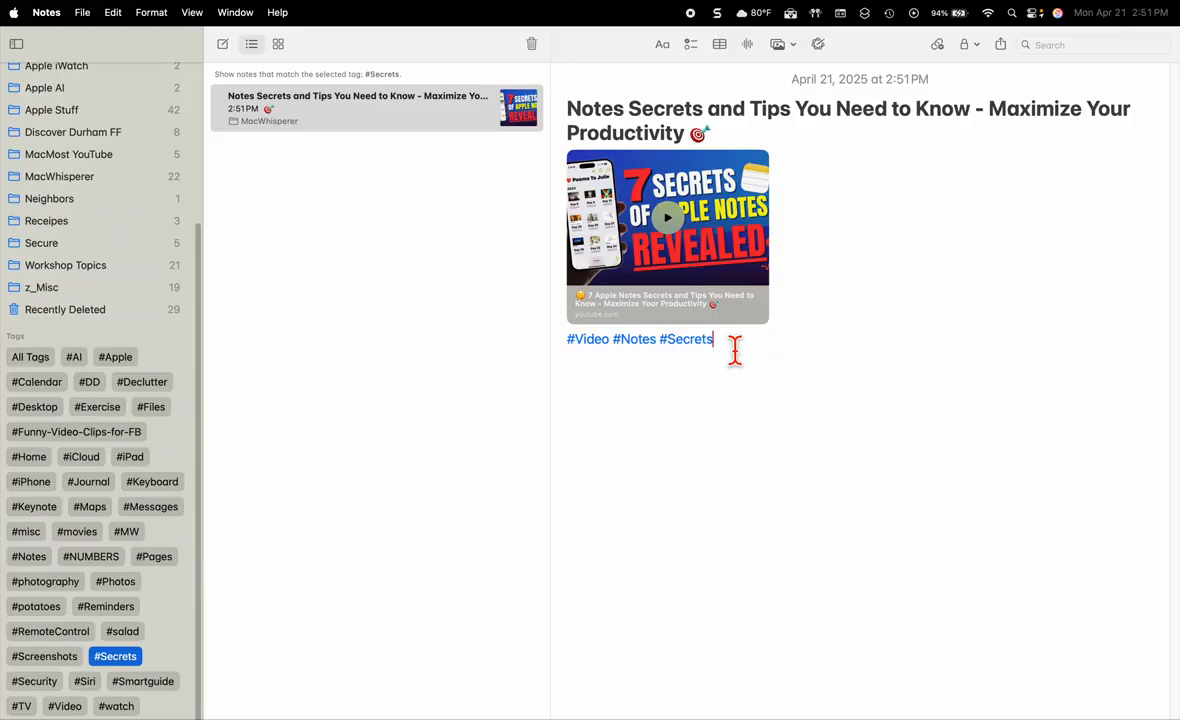
key("BackSpace")
key("BackSpace")
key("BackSpace")
key("BackSpace")
key("BackSpace")
key("BackSpace")
key("BackSpace")
key("BackSpace")
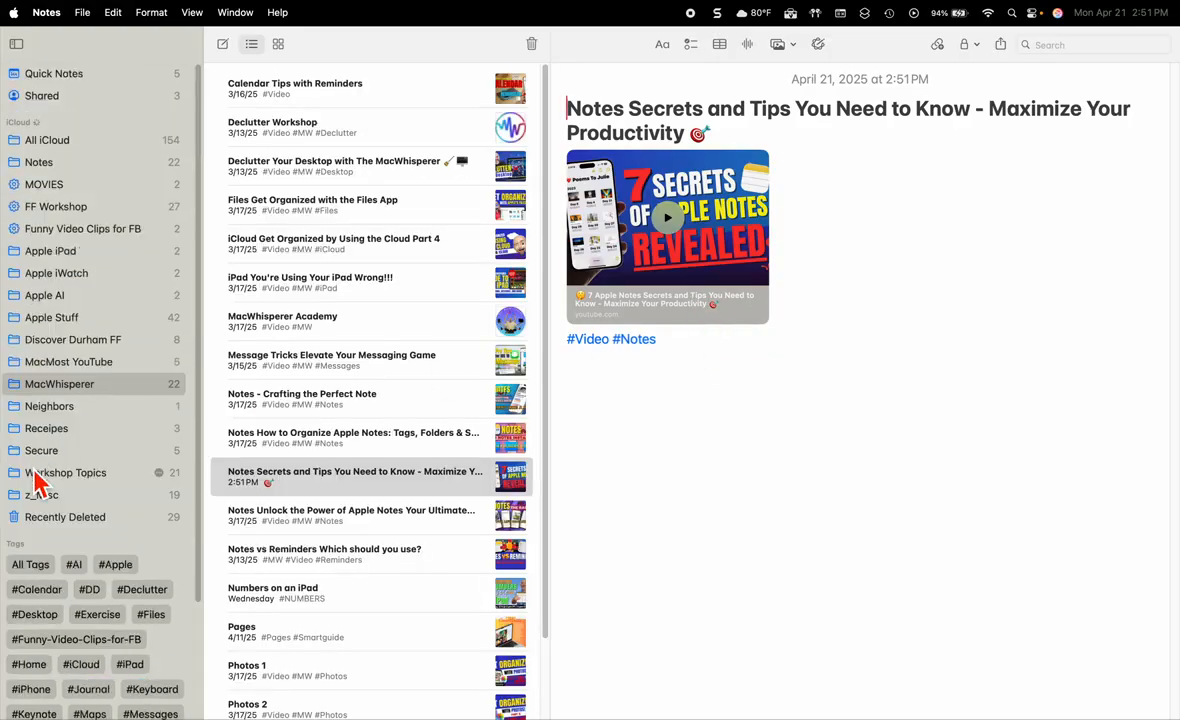
scroll(40, 500, "down", 5)
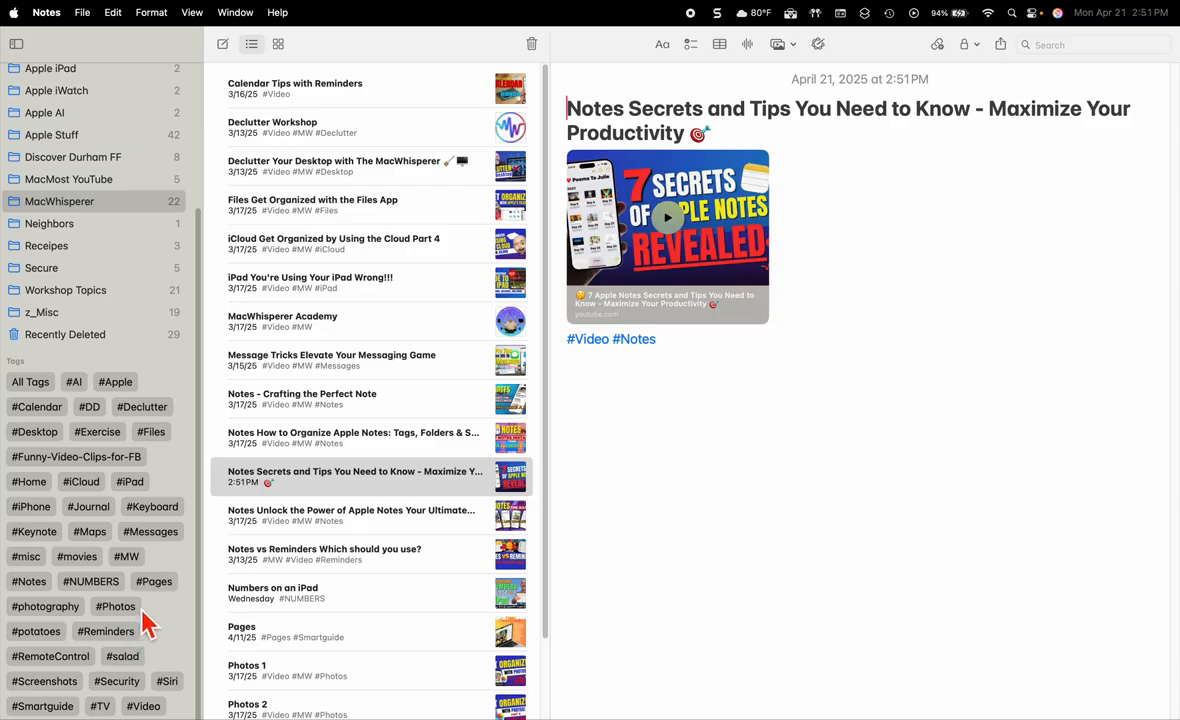
scroll(145, 620, "up", 5)
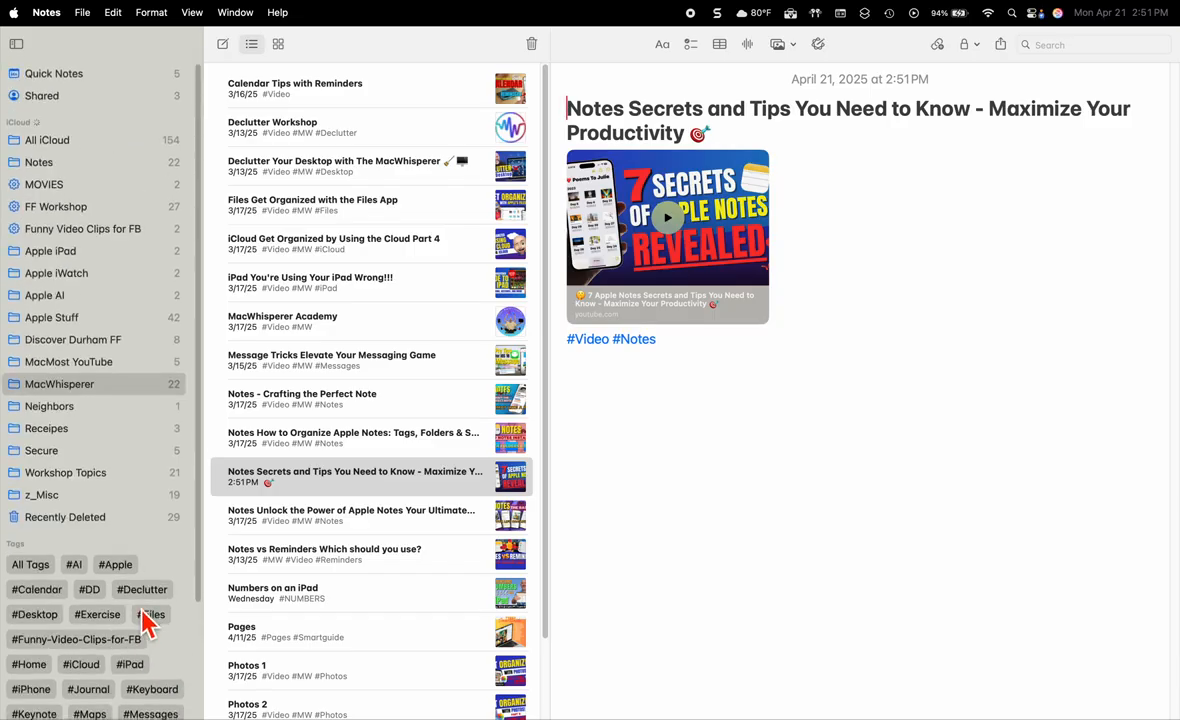
scroll(144, 618, "down", 3)
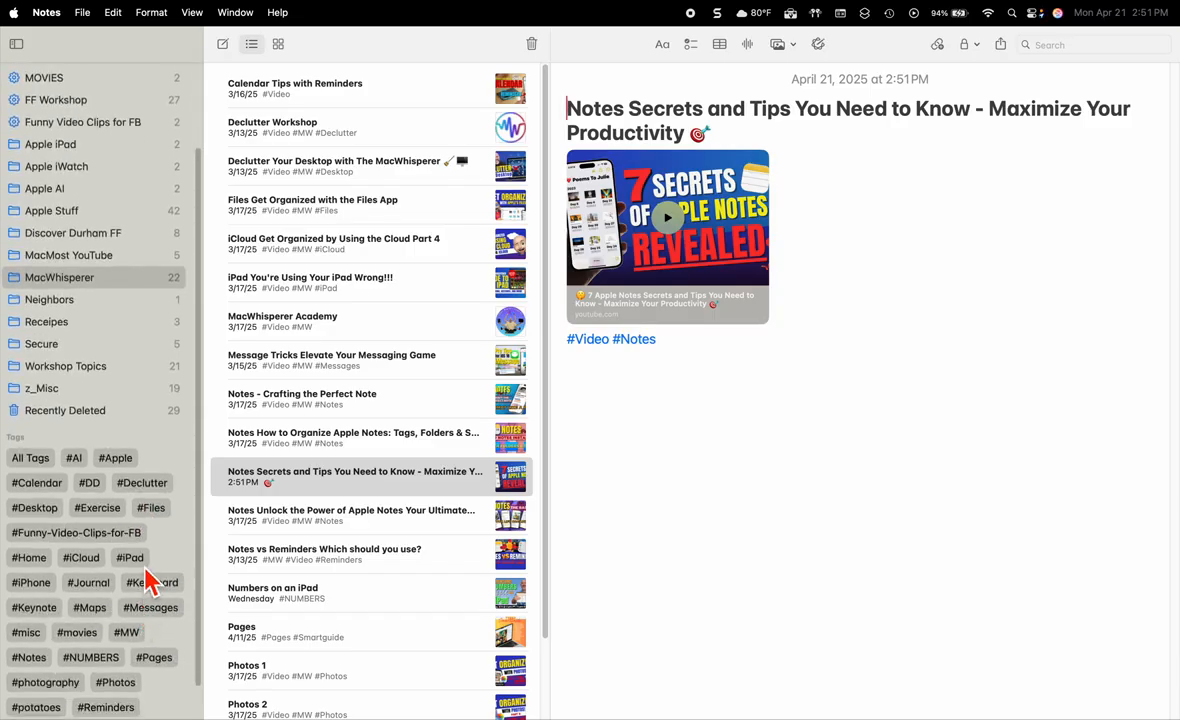